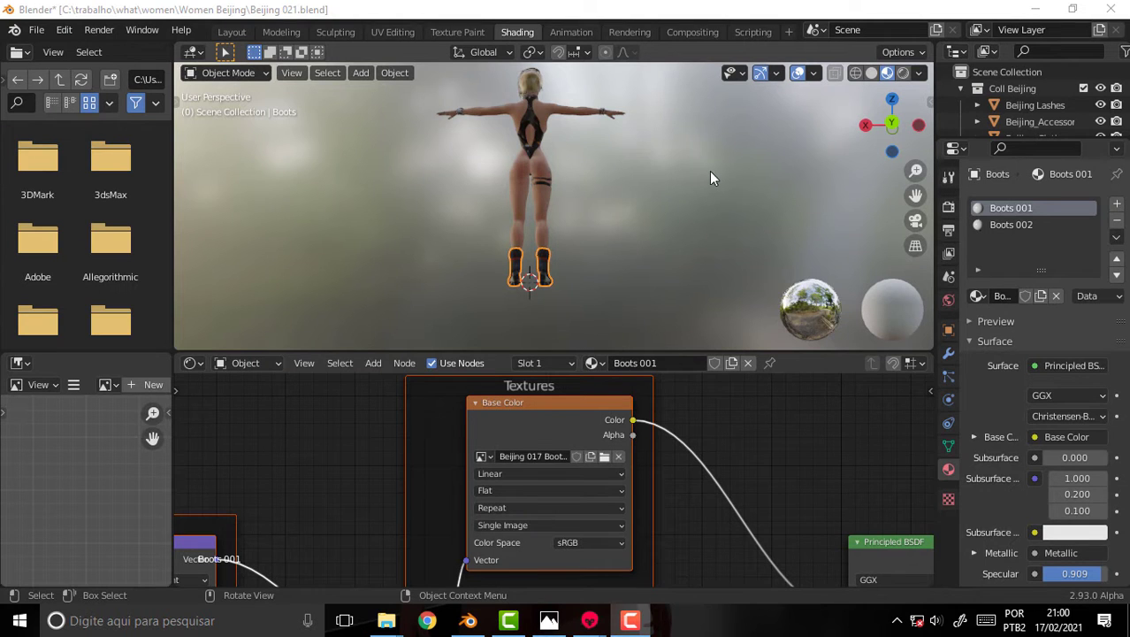
- Orbit the character round from the back to face front and zoom in
mouse_move(718, 154)
middle_mouse_down()
mouse_move(393, 202)
mouse_move(351, 191)
middle_mouse_up()
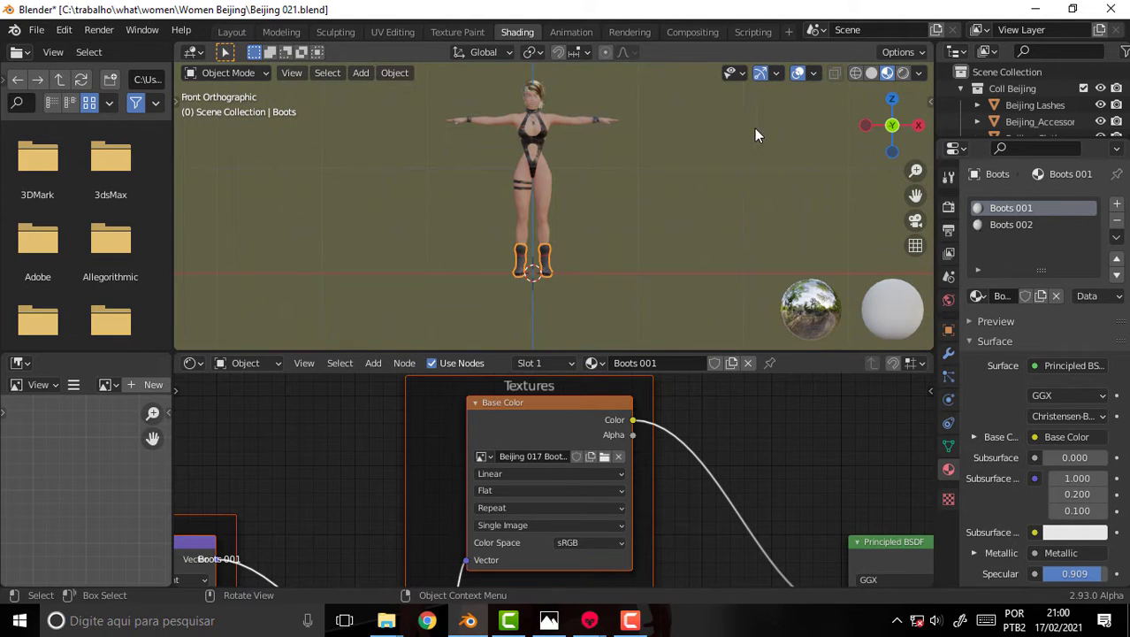
scroll(755, 129, "up", 1)
scroll(735, 119, "up", 1)
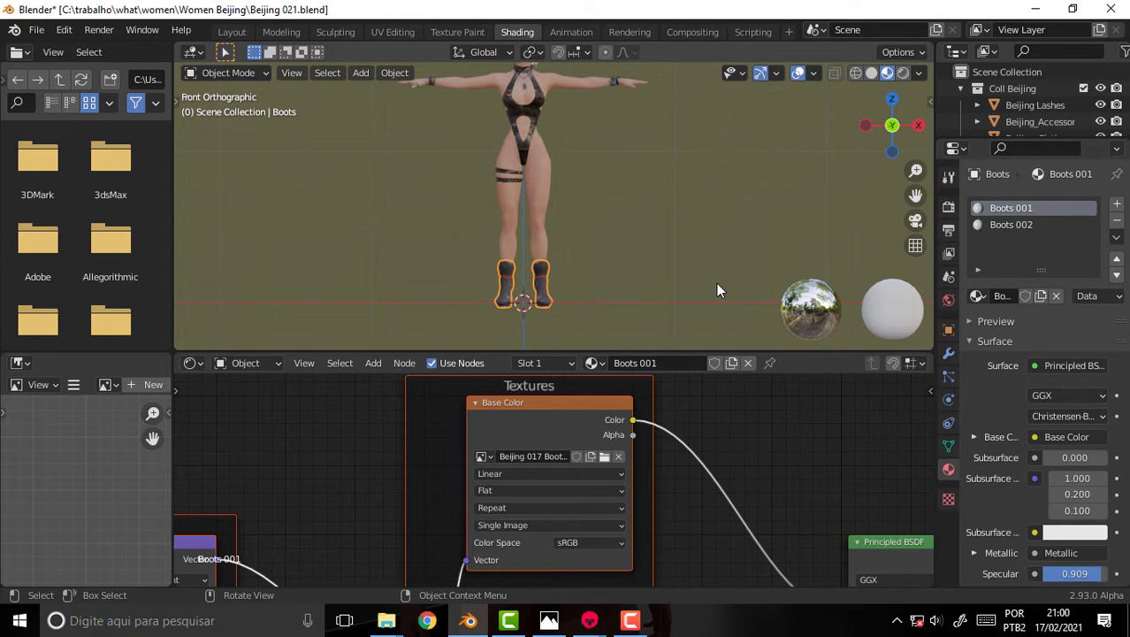
- Switch to the Modeling workspace and return the boots to Object Mode
left_click(283, 31)
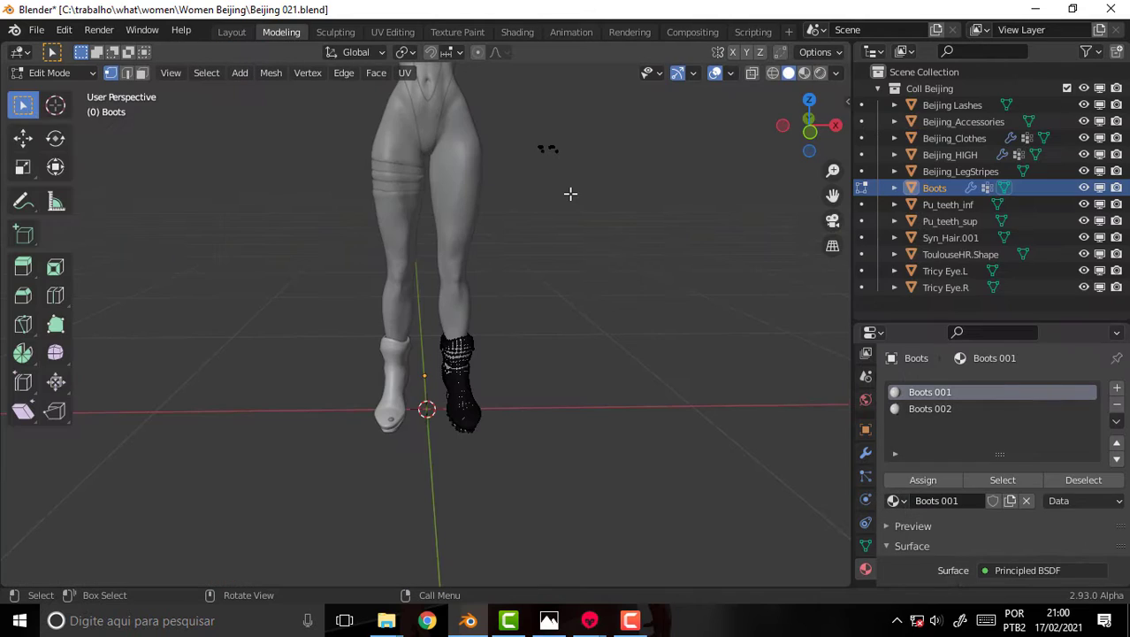
left_click(62, 74)
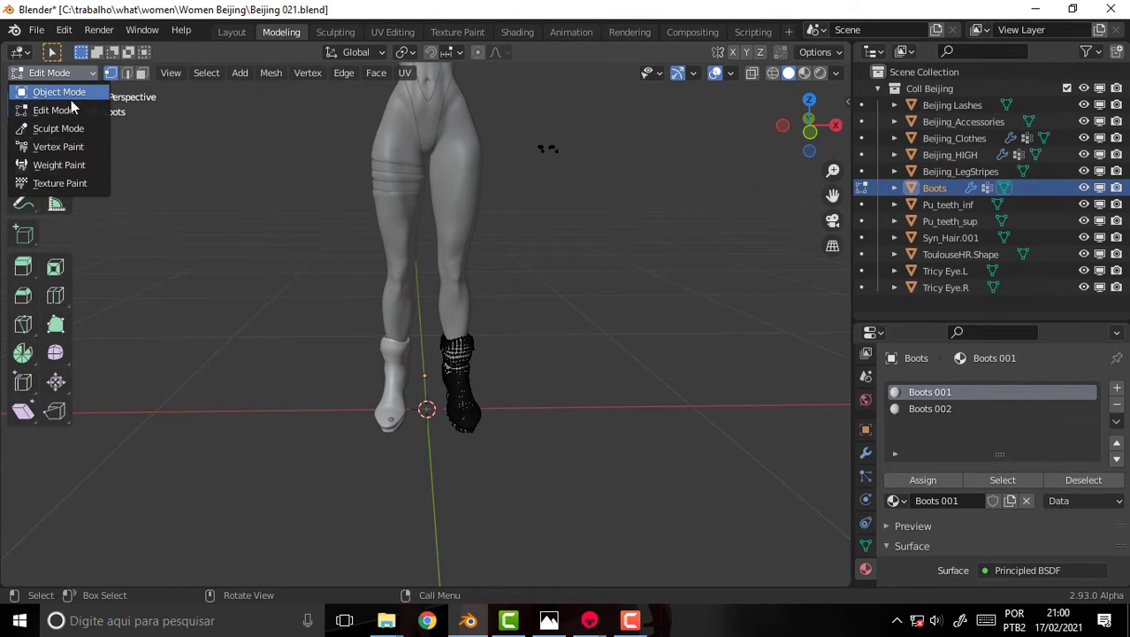
left_click(59, 92)
- Orbit, zoom and pan around the figure to check all sides, ending on a level front view
scroll(694, 147, "down", 5)
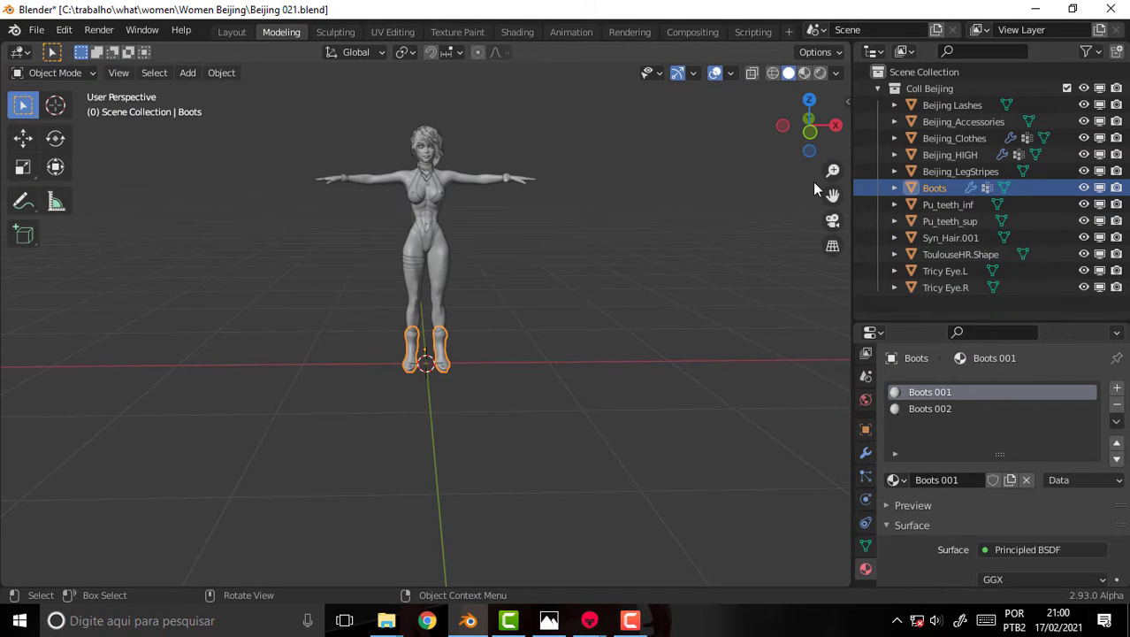
scroll(724, 202, "up", 5)
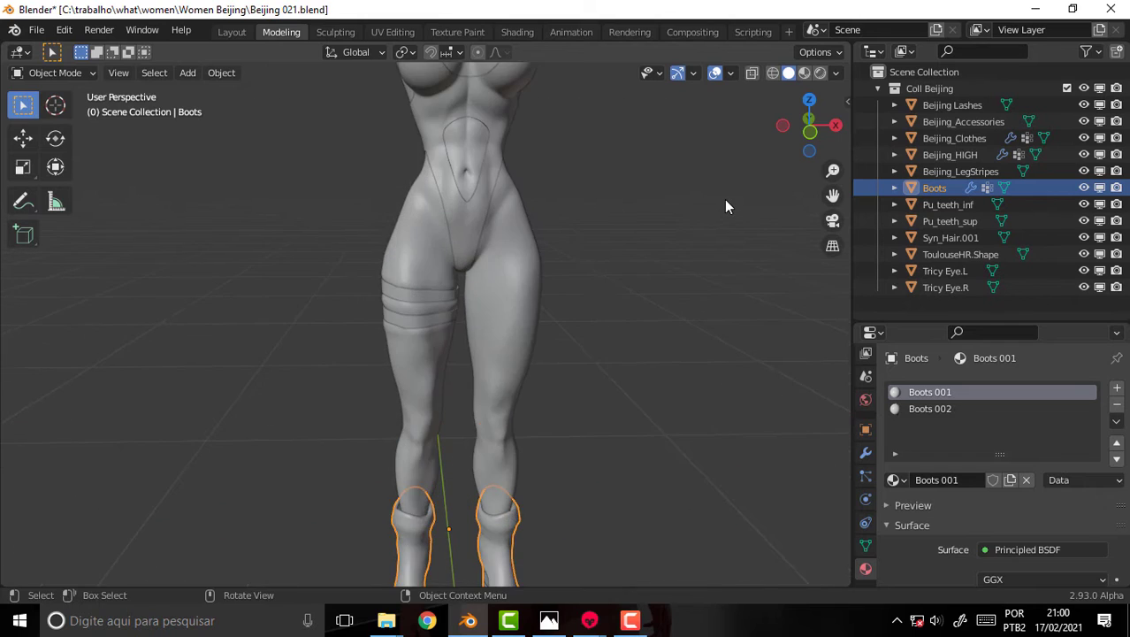
scroll(724, 199, "down", 4)
middle_click_drag(728, 195, 795, 191)
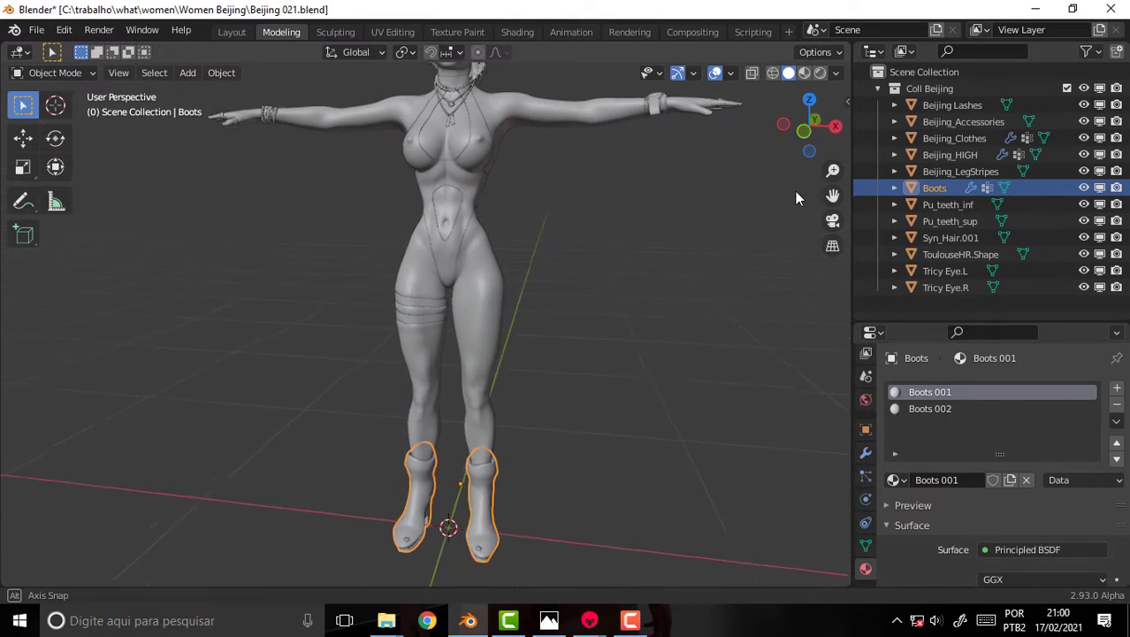
middle_click_drag(795, 191, 742, 190)
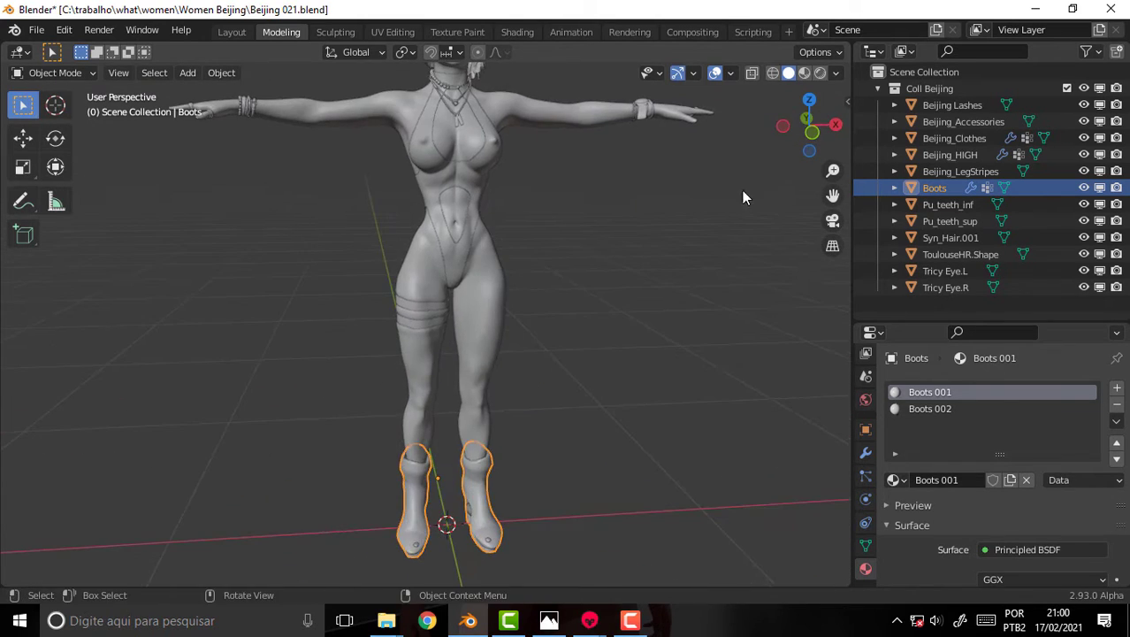
scroll(742, 190, "down", 2)
scroll(768, 222, "down", 2)
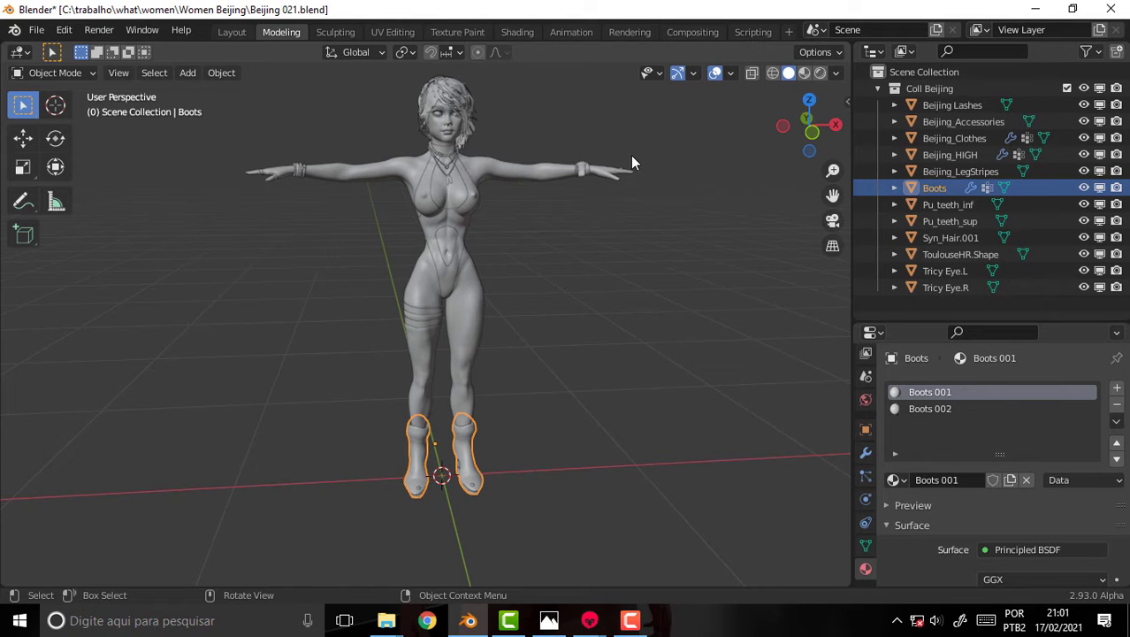
scroll(630, 162, "up", 3)
scroll(631, 163, "down", 2)
scroll(634, 159, "down", 2)
mouse_move(655, 166)
middle_mouse_down()
mouse_move(228, 168)
mouse_move(415, 176)
mouse_move(606, 154)
mouse_move(578, 140)
middle_mouse_up()
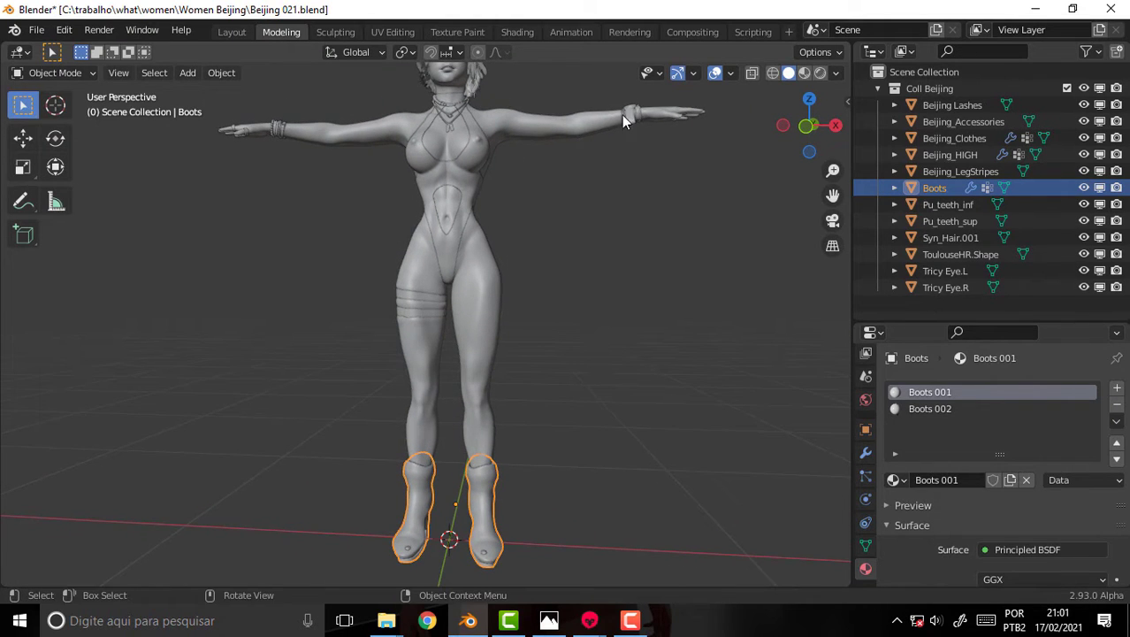
scroll(652, 190, "down", 2)
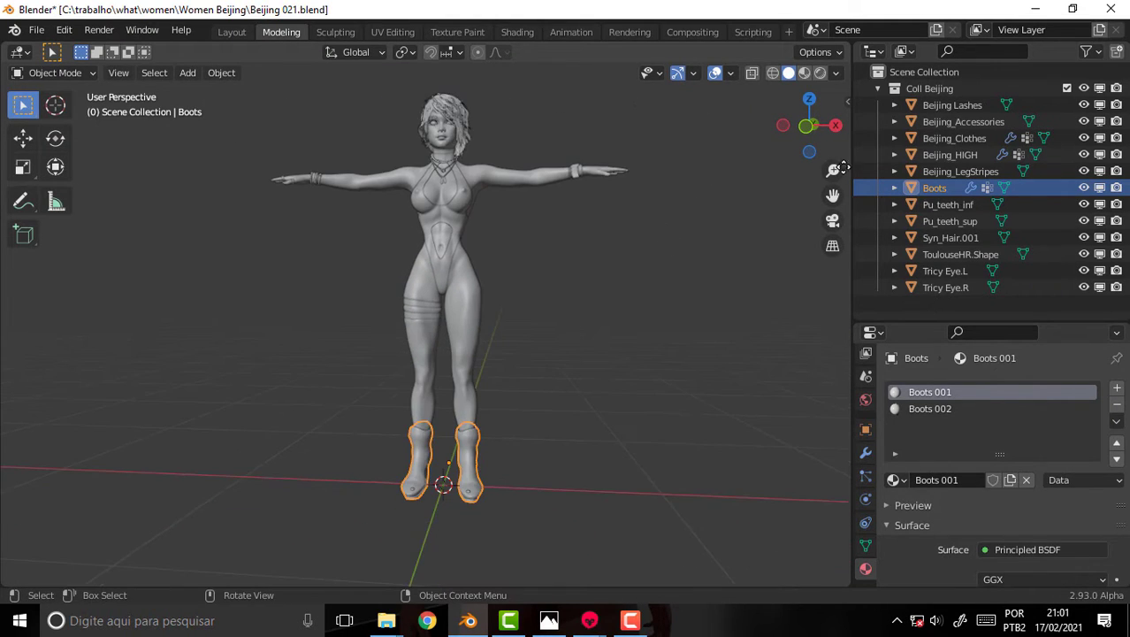
mouse_move(833, 195)
left_mouse_down()
mouse_move(894, 196)
mouse_move(678, 226)
left_mouse_up()
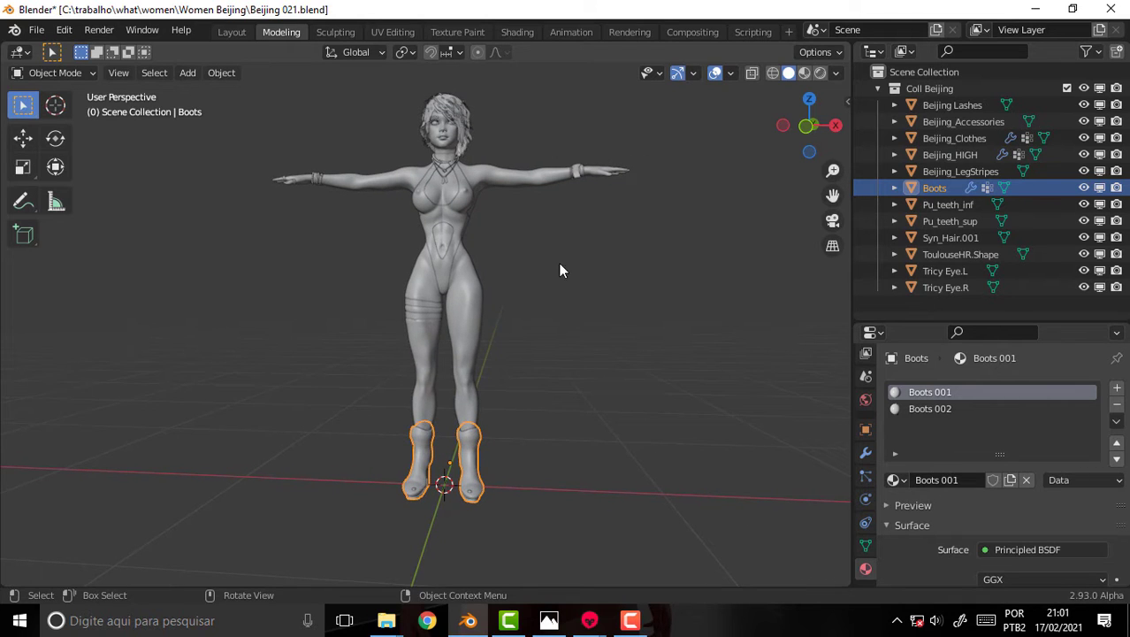
middle_click_drag(559, 269, 575, 291)
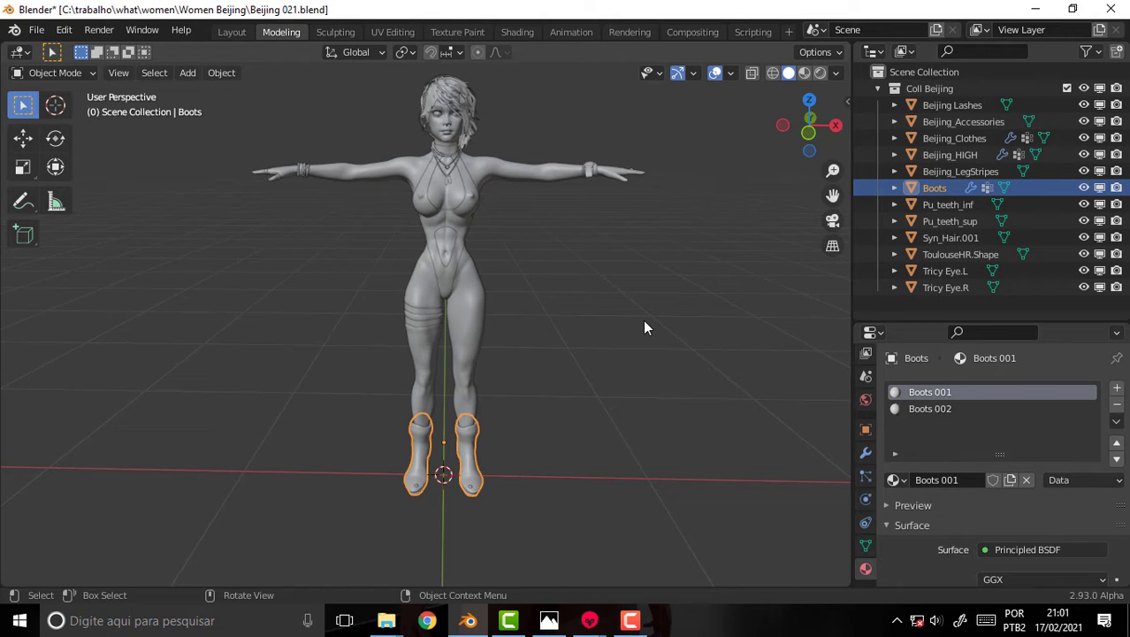
- Save the scene as Beijing 022.blend, return to Shading, and bring Marmoset Toolbag forward
left_click(36, 30)
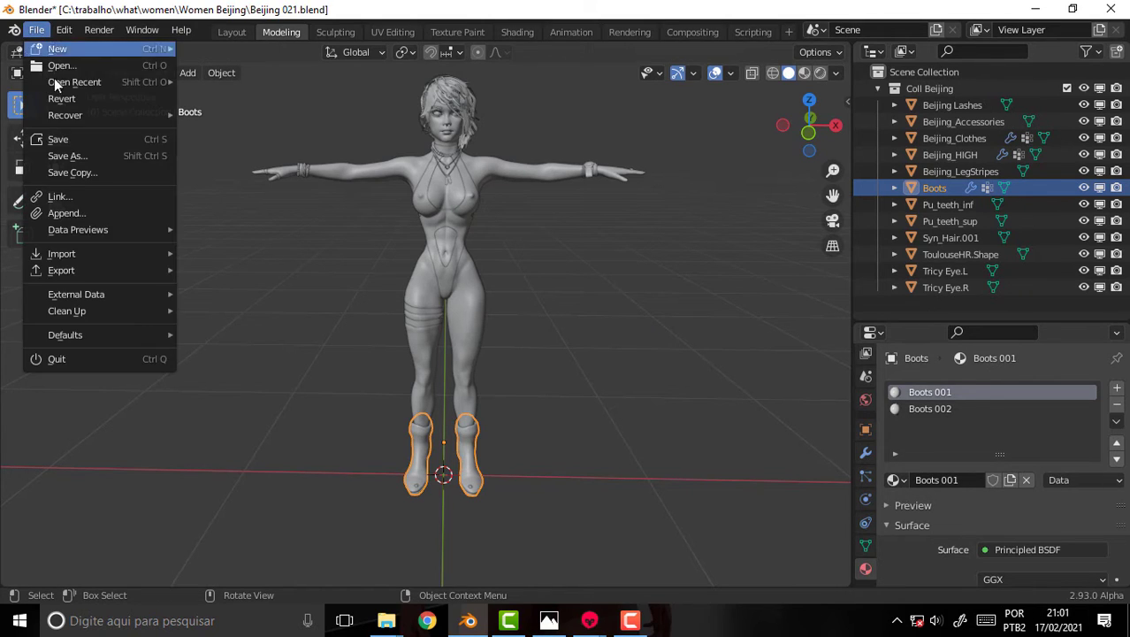
left_click(79, 158)
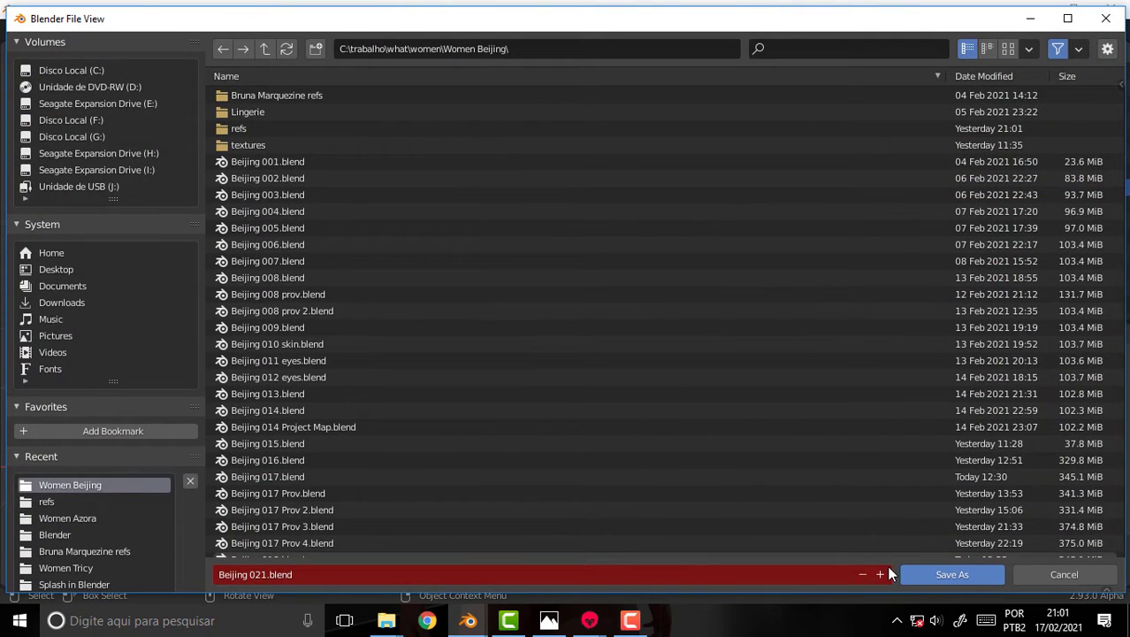
left_click(880, 574)
left_click(959, 574)
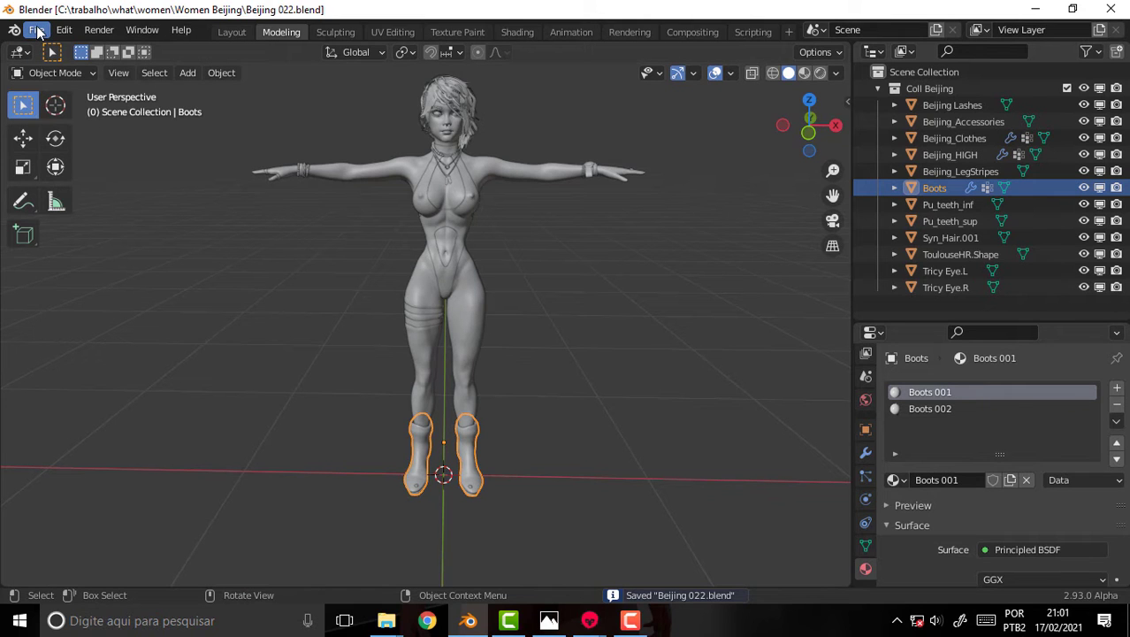
left_click(518, 32)
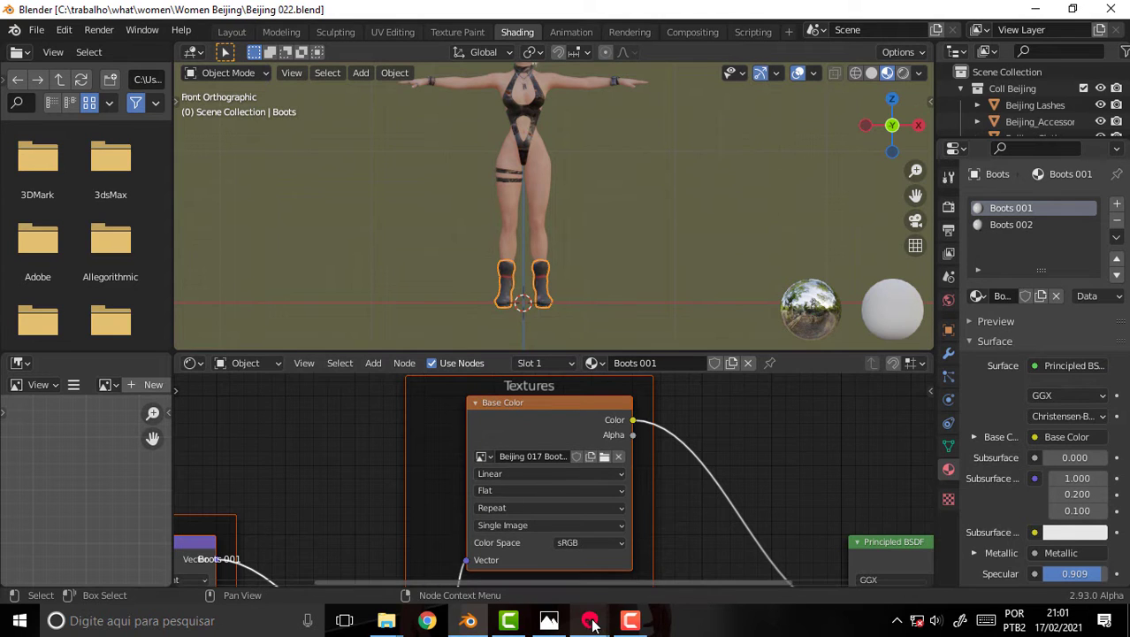
mouse_move(590, 620)
left_click(514, 577)
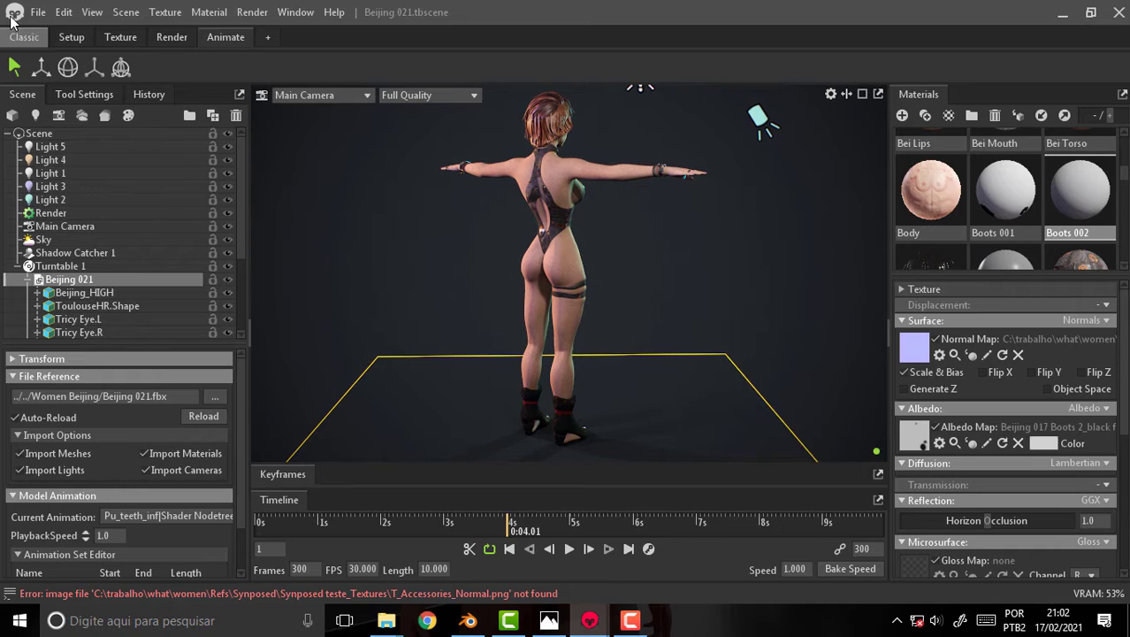
- Play the Beijing 021 turntable animation and stop it around 0:02.29
left_click(568, 549)
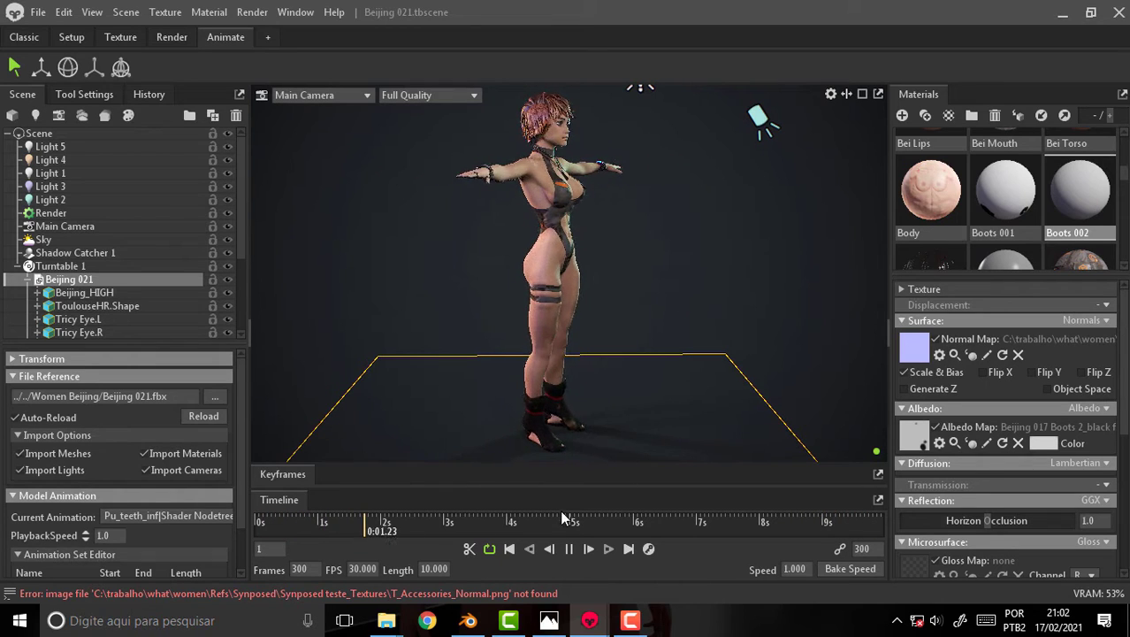
key("space")
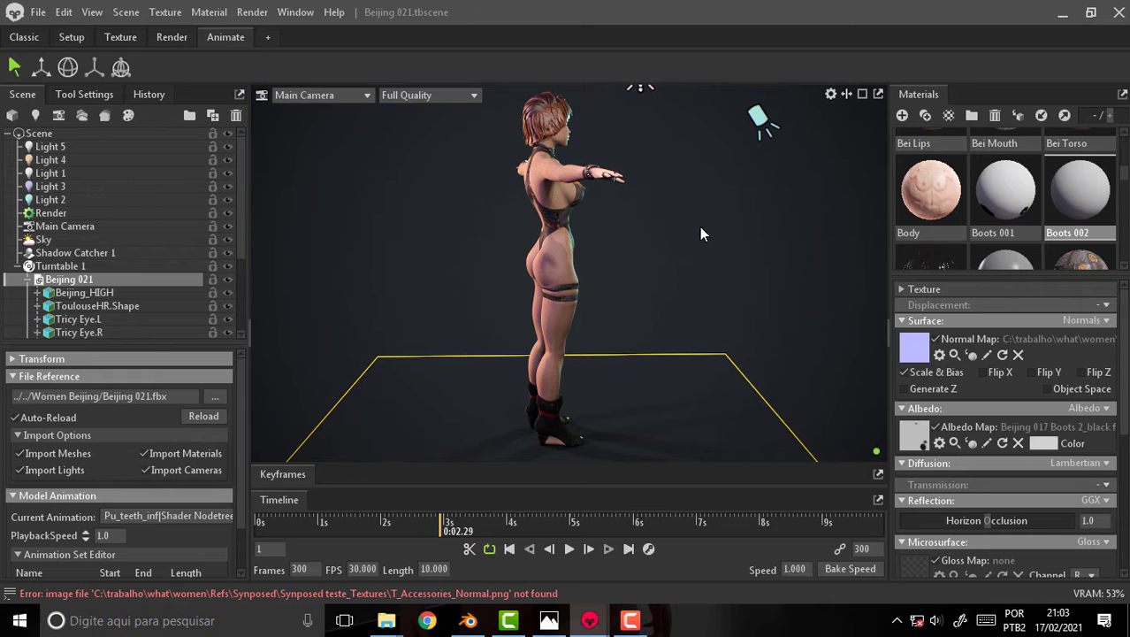
- Rewind the turntable to 0:00.01, scrub to about 0:02.26, and tilt the camera slightly
left_click_drag(435, 530, 191, 526)
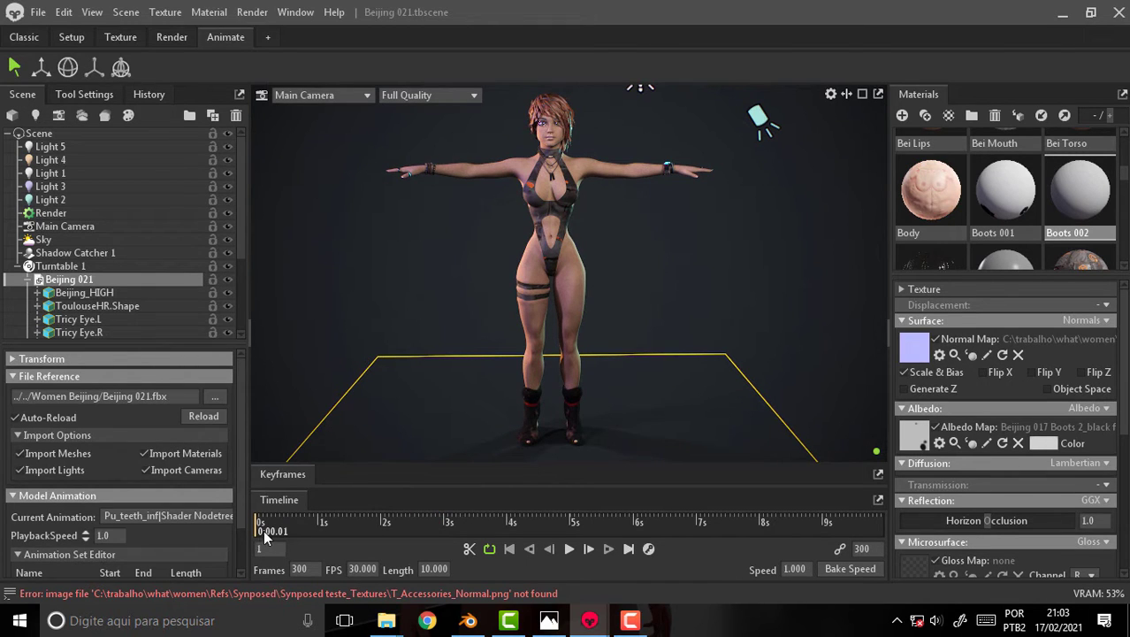
left_click_drag(255, 529, 433, 534)
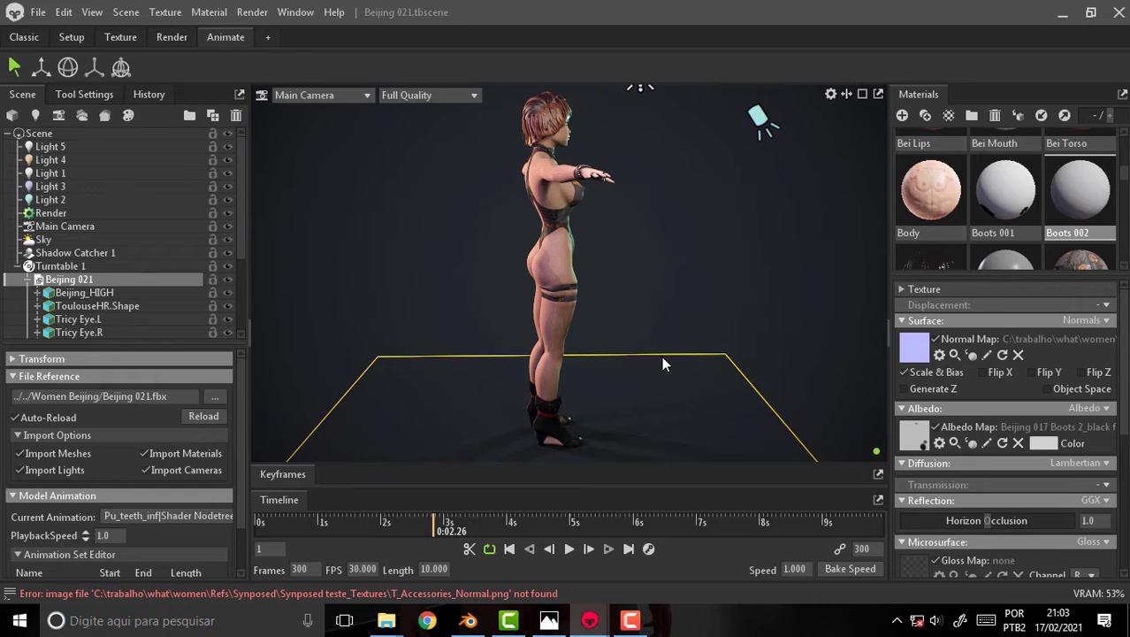
mouse_move(739, 283)
left_mouse_down()
mouse_move(711, 207)
mouse_move(731, 248)
mouse_move(467, 240)
mouse_move(518, 229)
mouse_move(433, 225)
left_mouse_up()
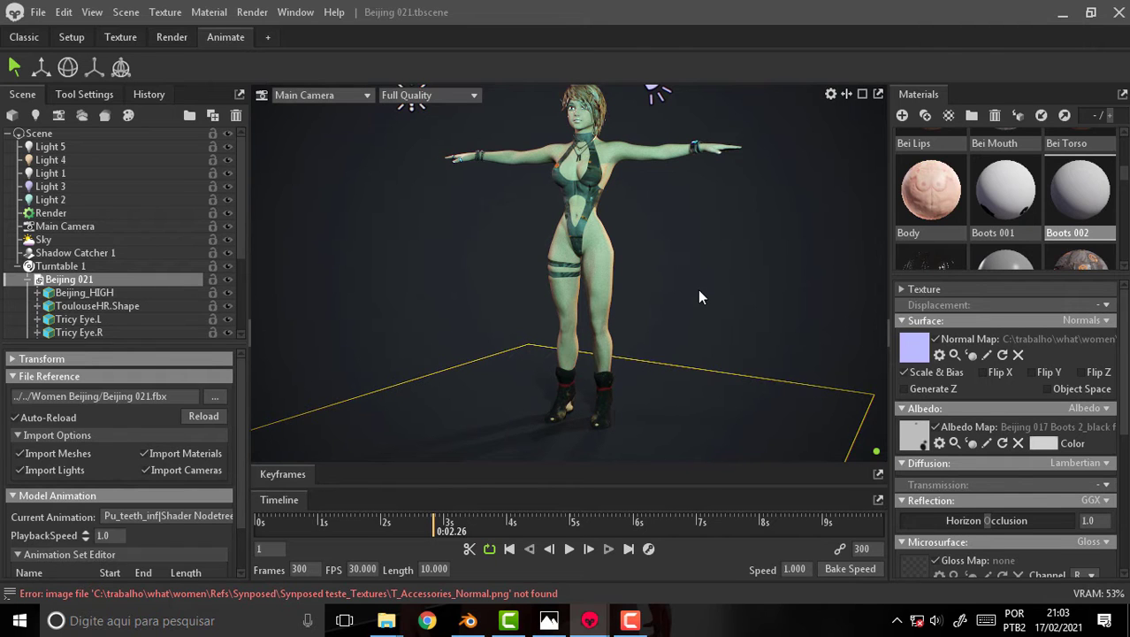
- Reframe the camera on the character's front and scroll the Scene outliner
mouse_move(698, 288)
left_mouse_down()
mouse_move(637, 299)
mouse_move(670, 313)
mouse_move(392, 293)
mouse_move(828, 294)
mouse_move(754, 305)
mouse_move(707, 295)
left_mouse_up()
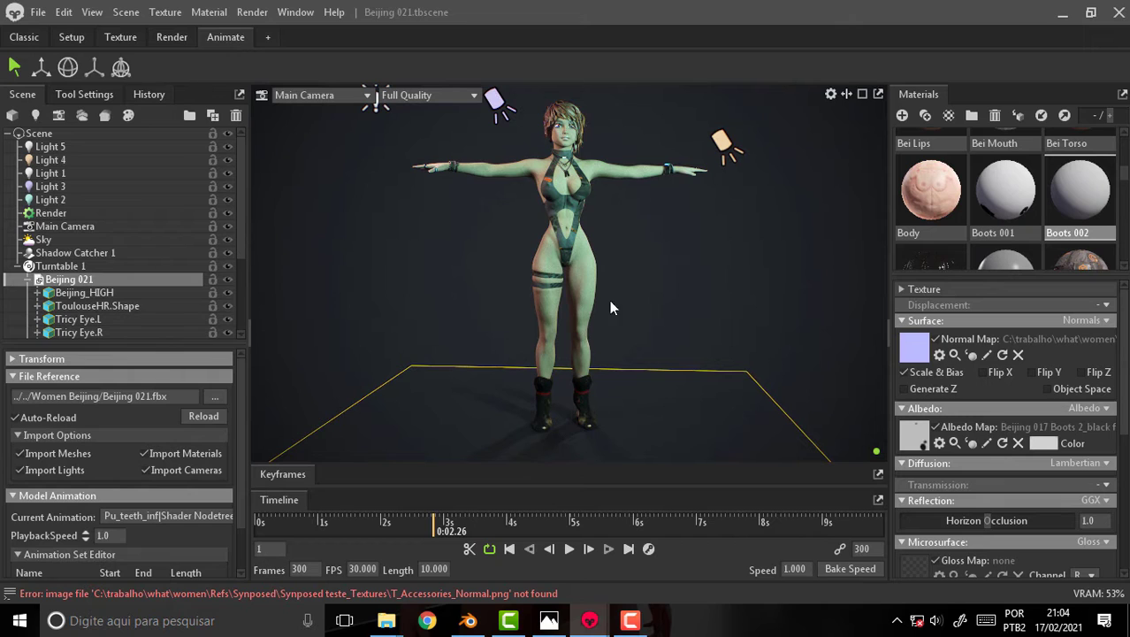
left_click_drag(240, 234, 243, 267)
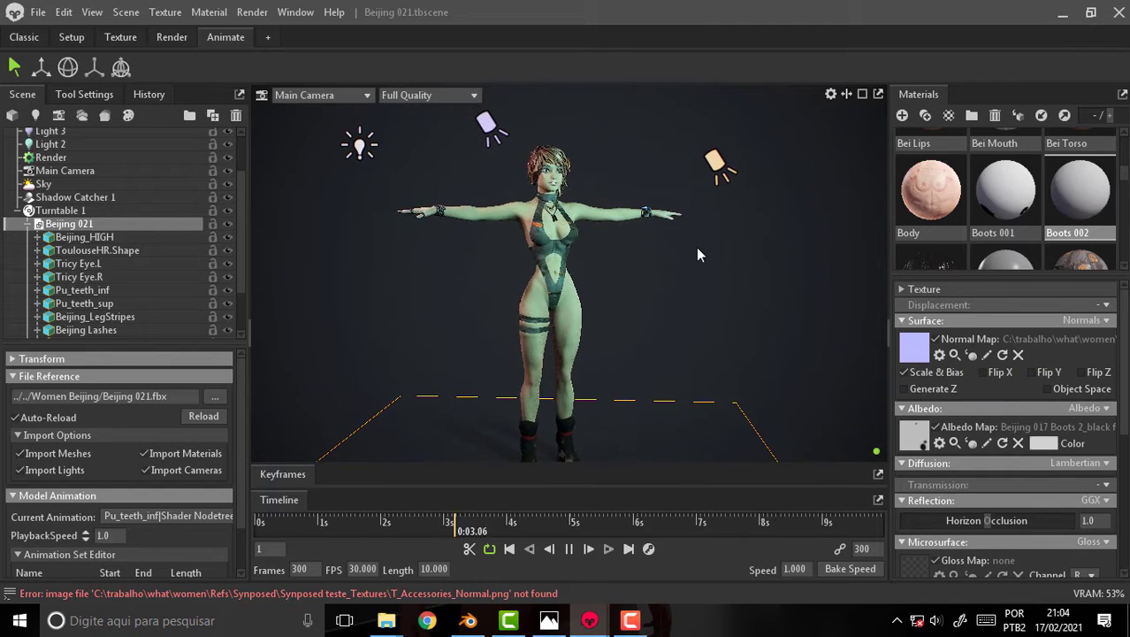
- Stop the turntable at 0:02.14 with Beijing facing front and enlarge the materials grid
scroll(695, 245, "up", 3)
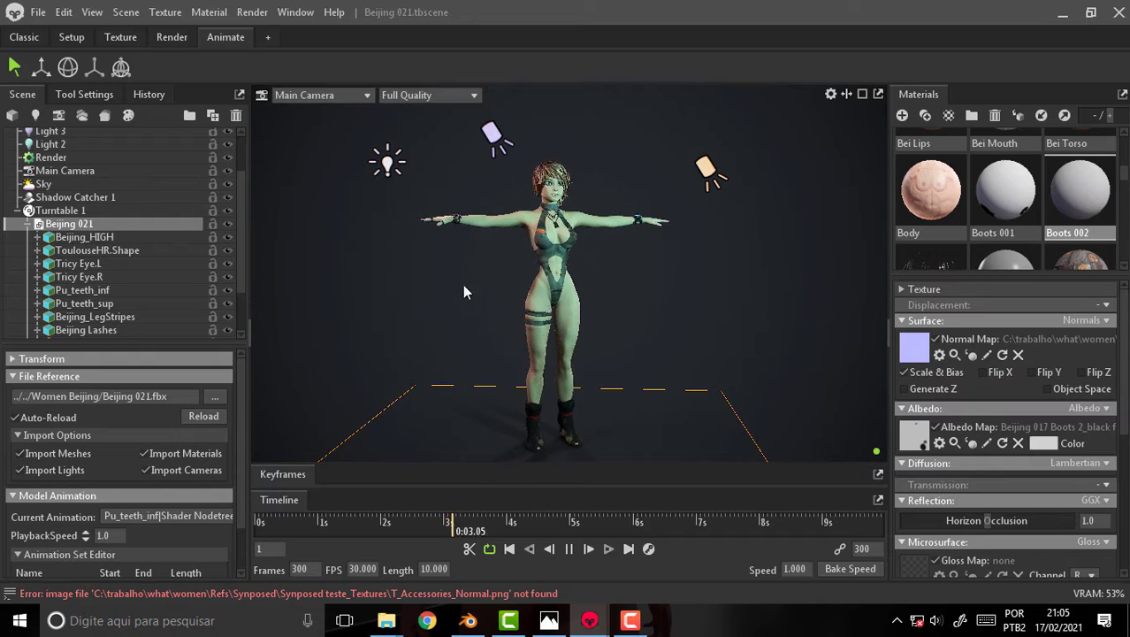
left_click(569, 548)
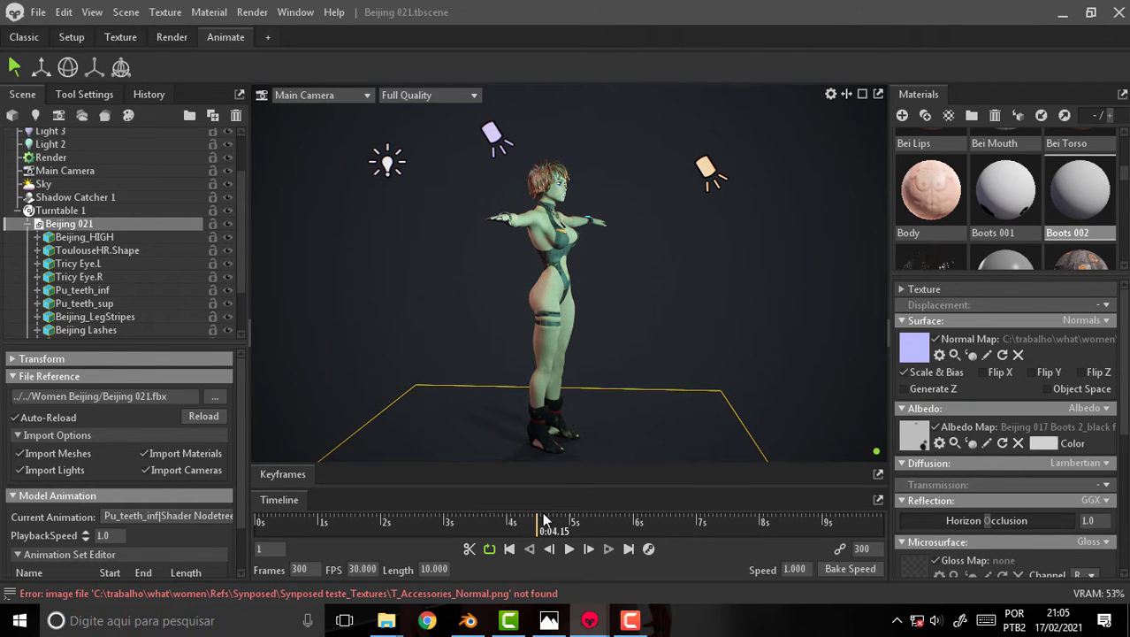
left_click_drag(537, 529, 409, 522)
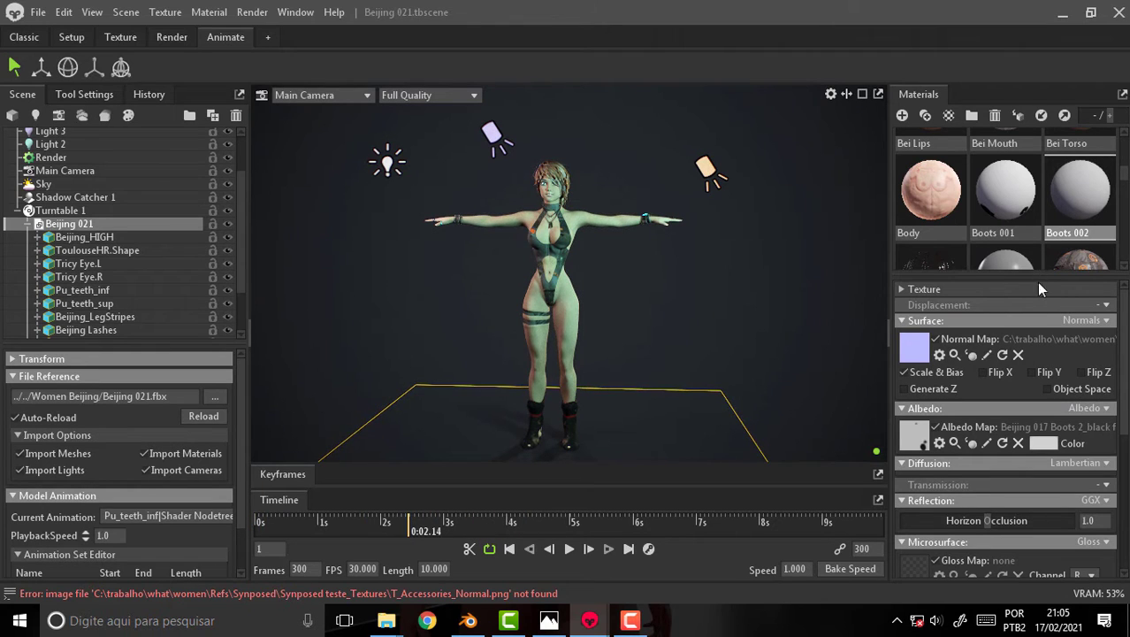
left_click_drag(1037, 282, 1040, 405)
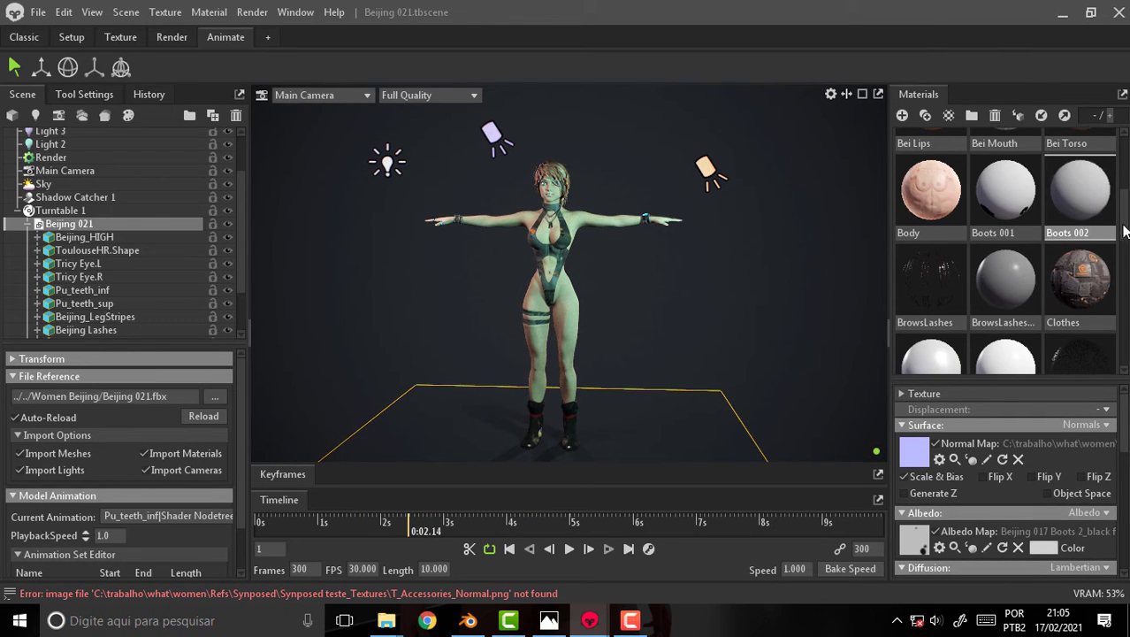
- Scroll through the Materials grid and Boots 002 properties, then frame the legs and boots
left_click_drag(1123, 230, 1123, 353)
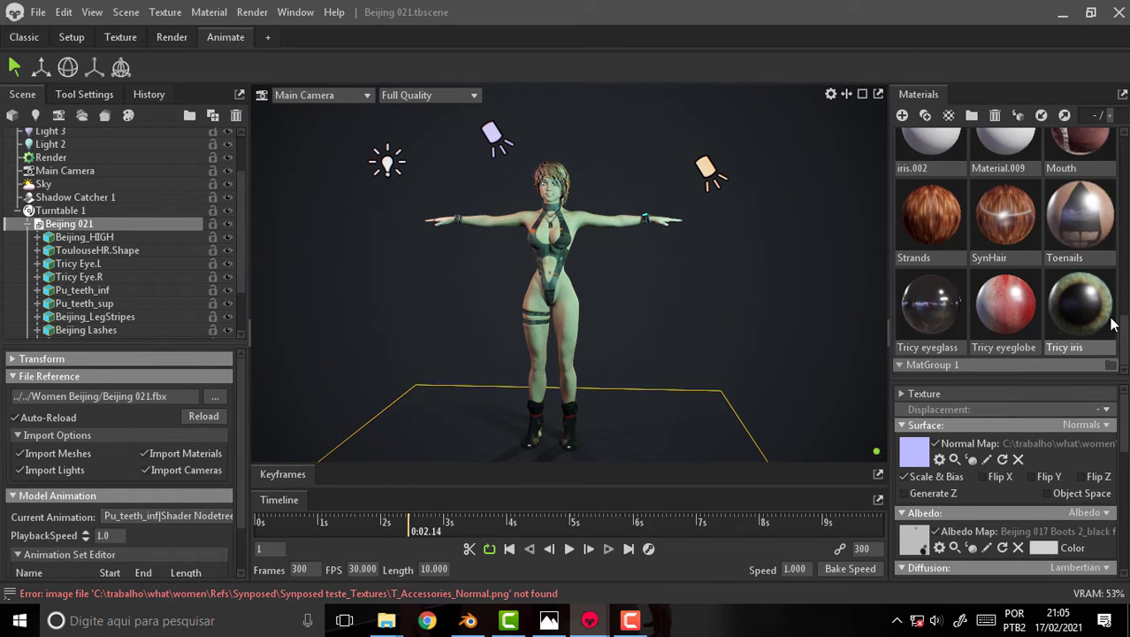
left_click_drag(1126, 336, 1121, 228)
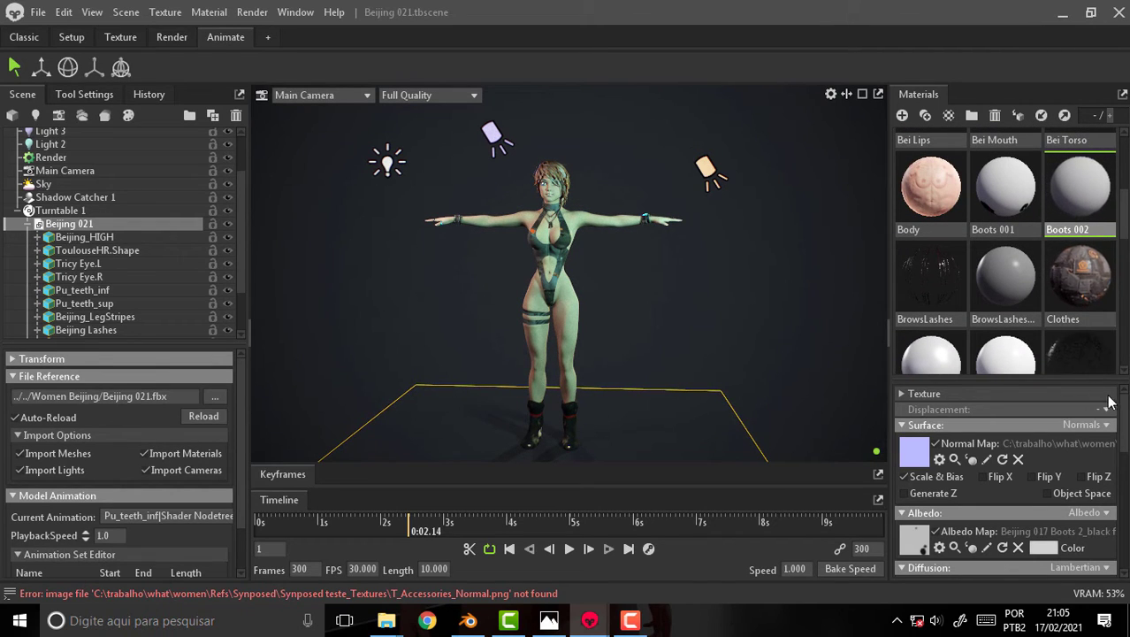
left_click_drag(1126, 408, 1126, 430)
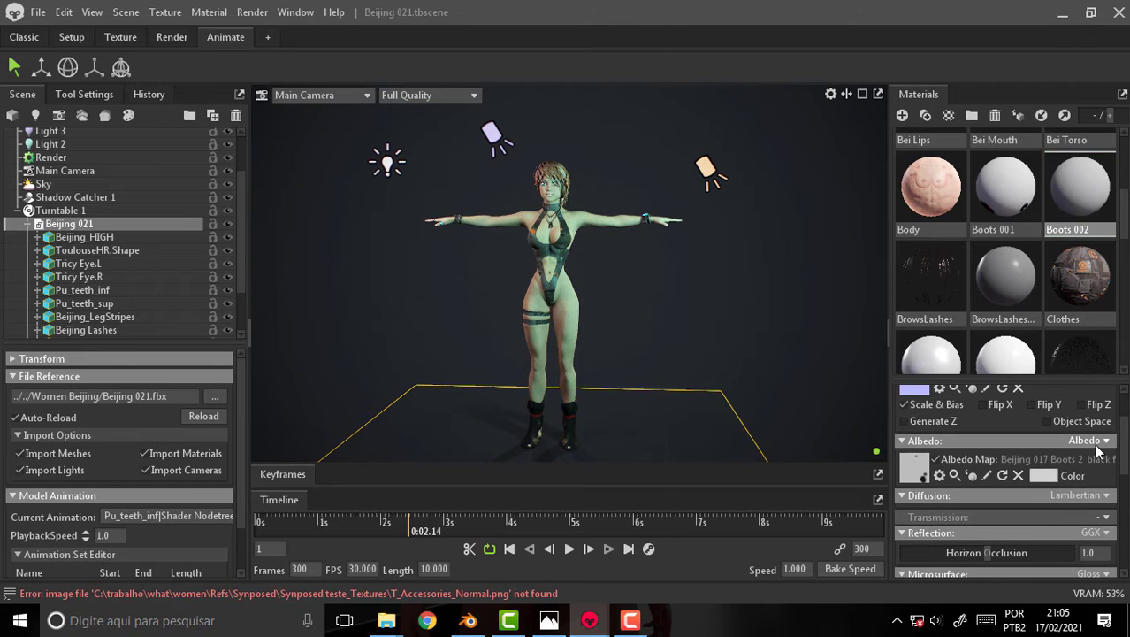
scroll(718, 253, "up", 2)
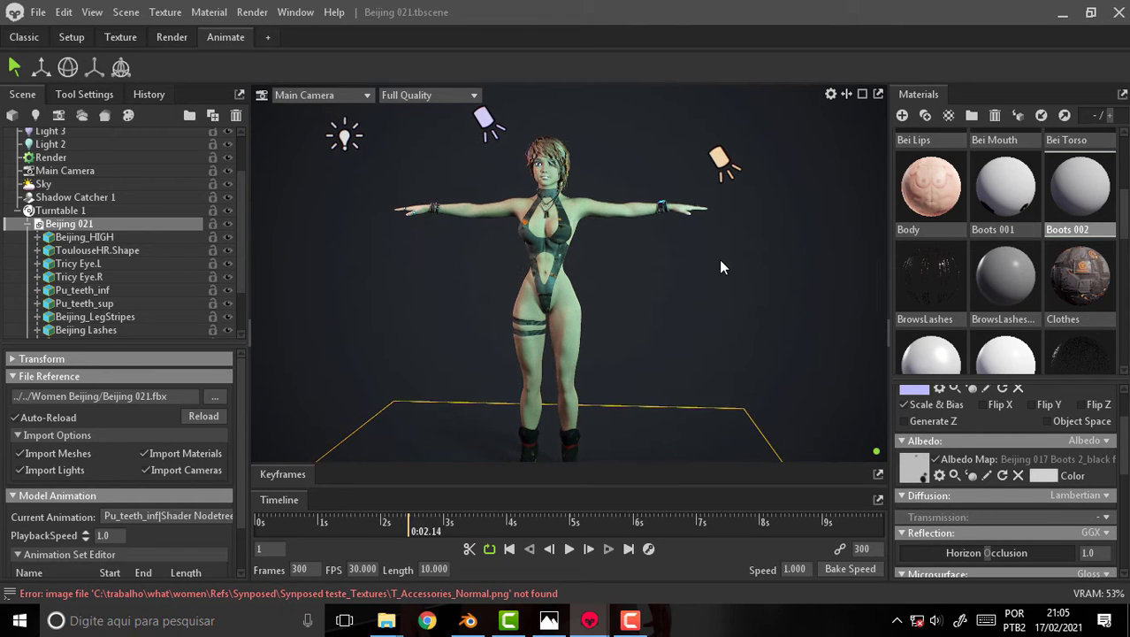
scroll(662, 204, "up", 2)
mouse_move(661, 191)
left_mouse_down()
mouse_move(655, 57)
mouse_move(668, 84)
left_mouse_up()
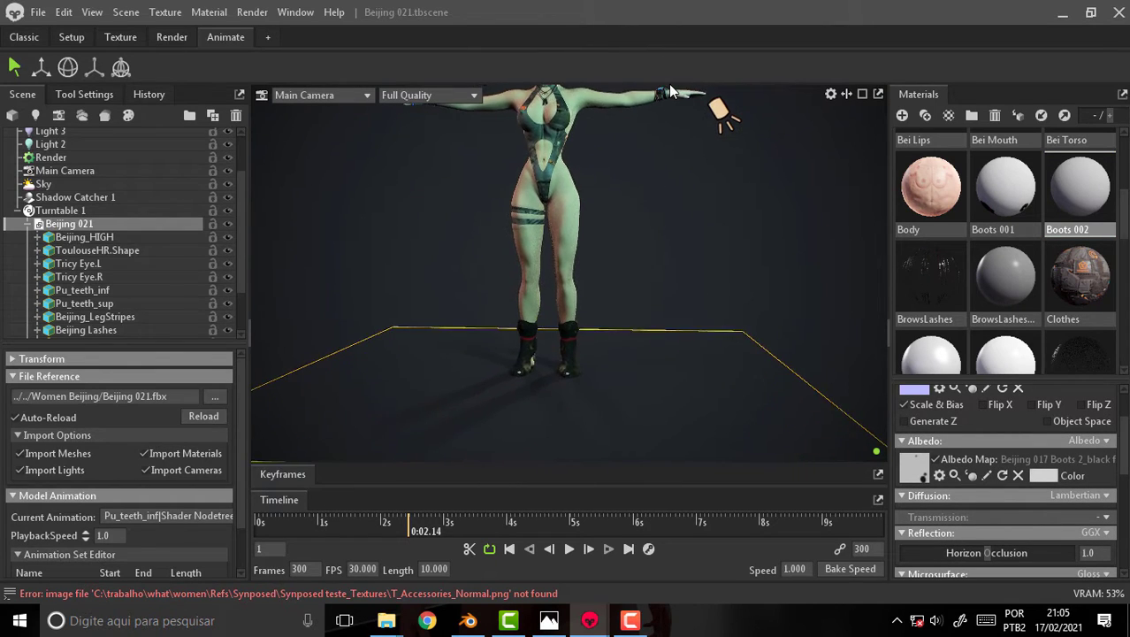
- Set the Boots 002 albedo colour to black
left_click(1044, 476)
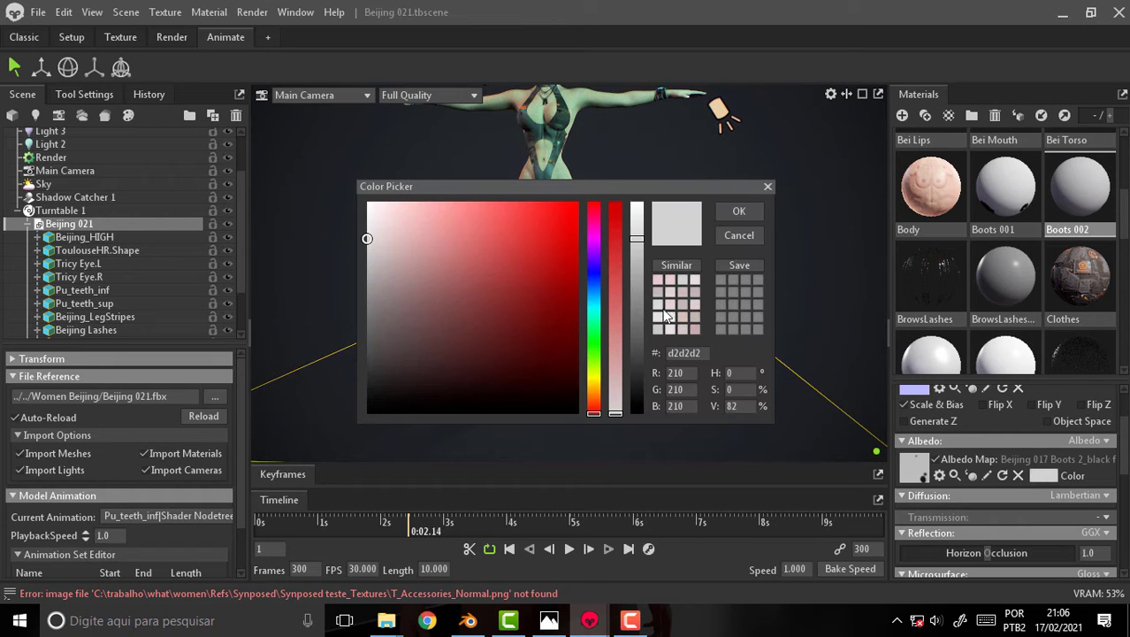
left_click_drag(596, 191, 951, 190)
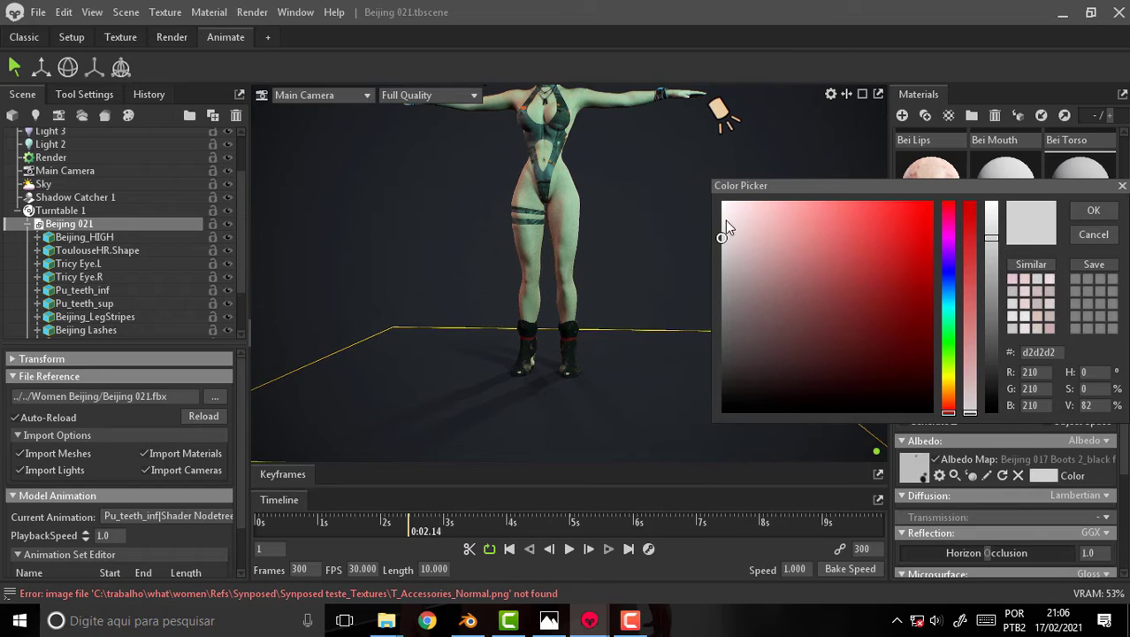
left_click_drag(723, 236, 716, 442)
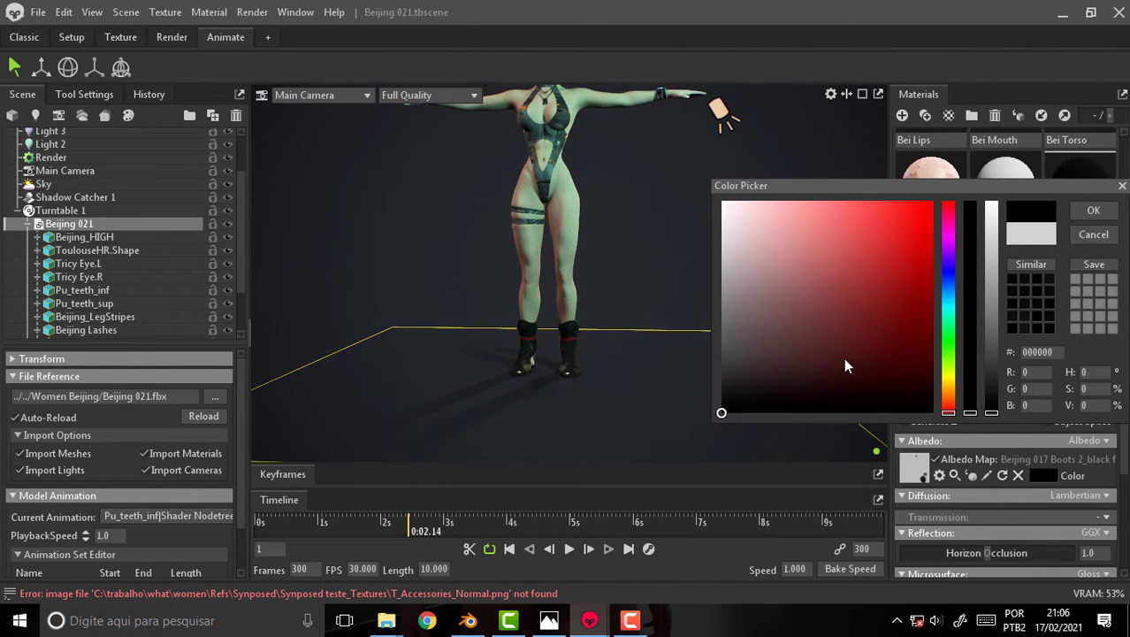
key("Return")
- Try black and dark red albedo tints on Boots 001, then keep it white (ffffff)
left_click(1006, 185)
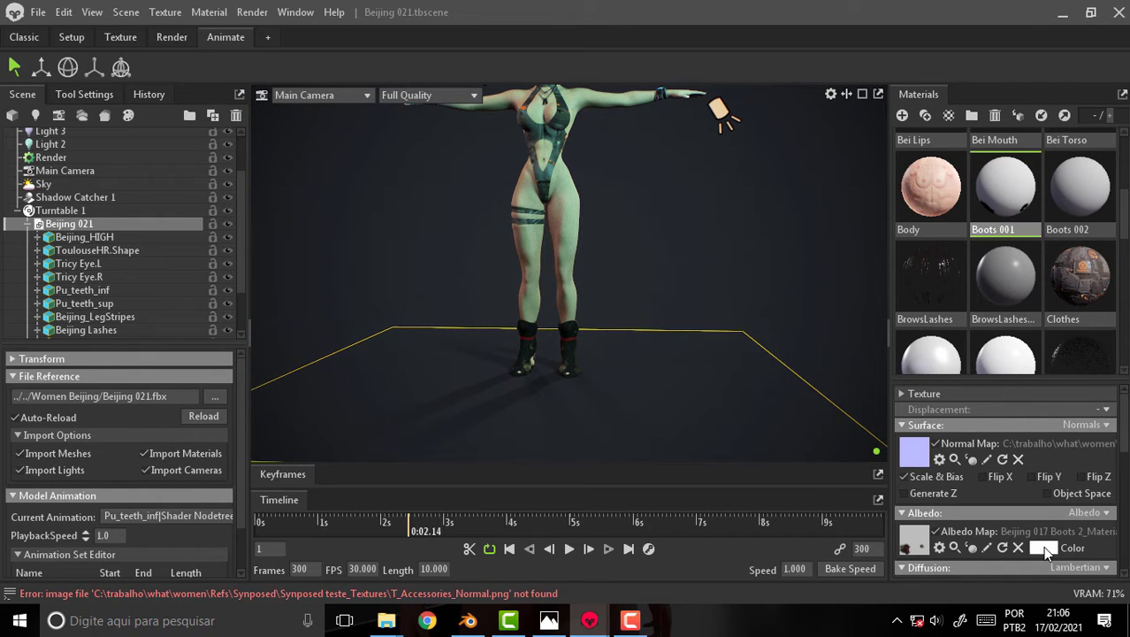
left_click(1043, 549)
left_click_drag(723, 204, 721, 414)
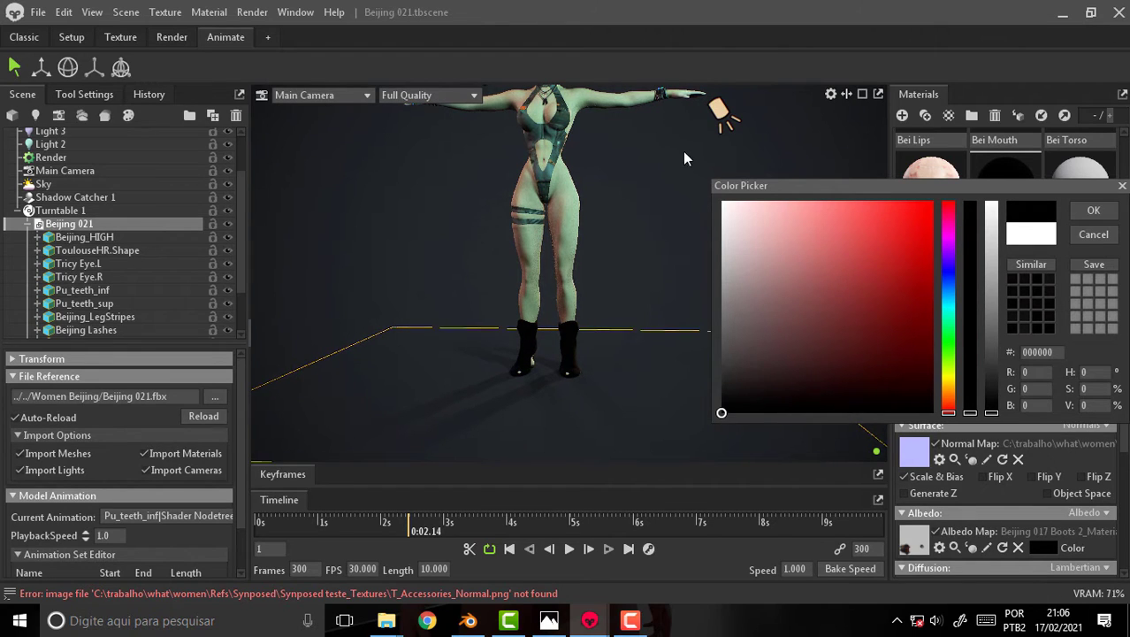
left_click_drag(721, 414, 669, 148)
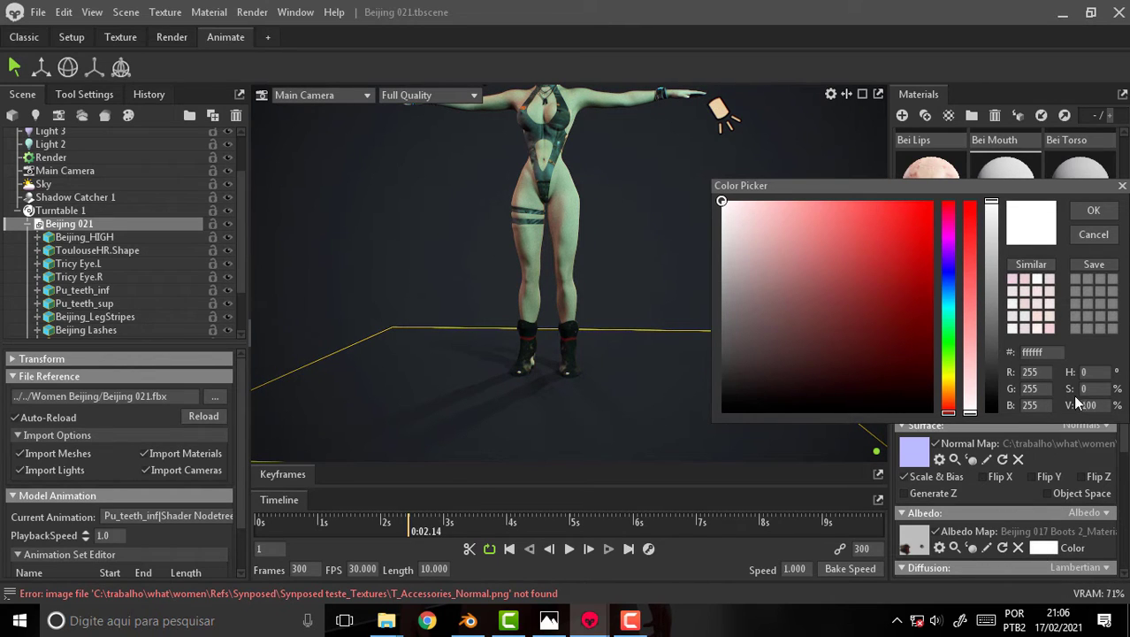
left_click(1093, 211)
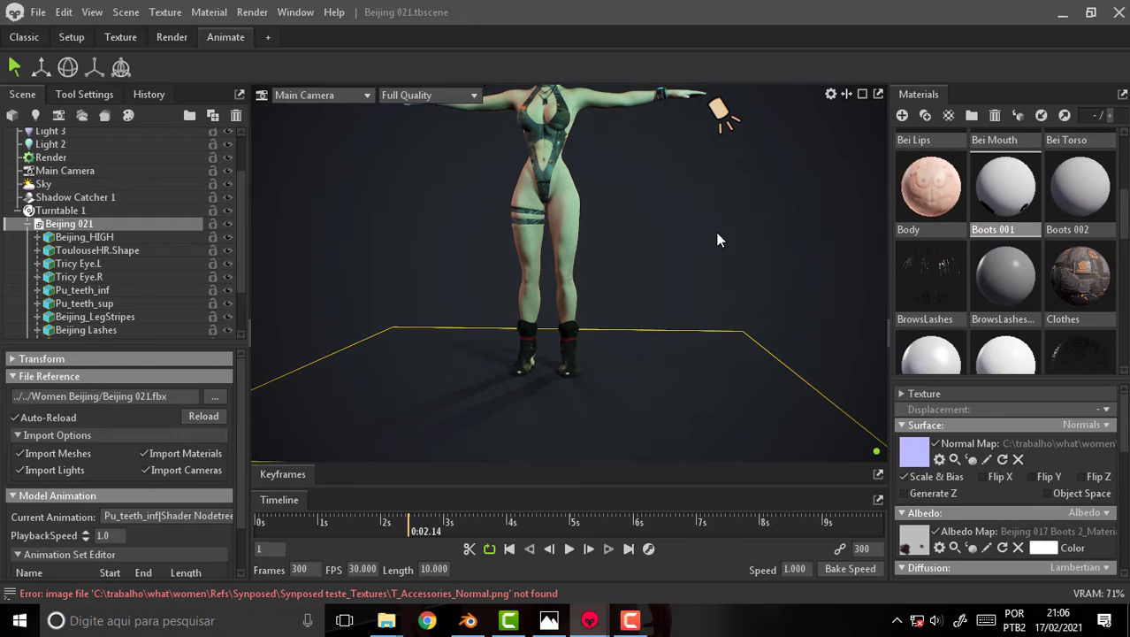
left_click(1044, 548)
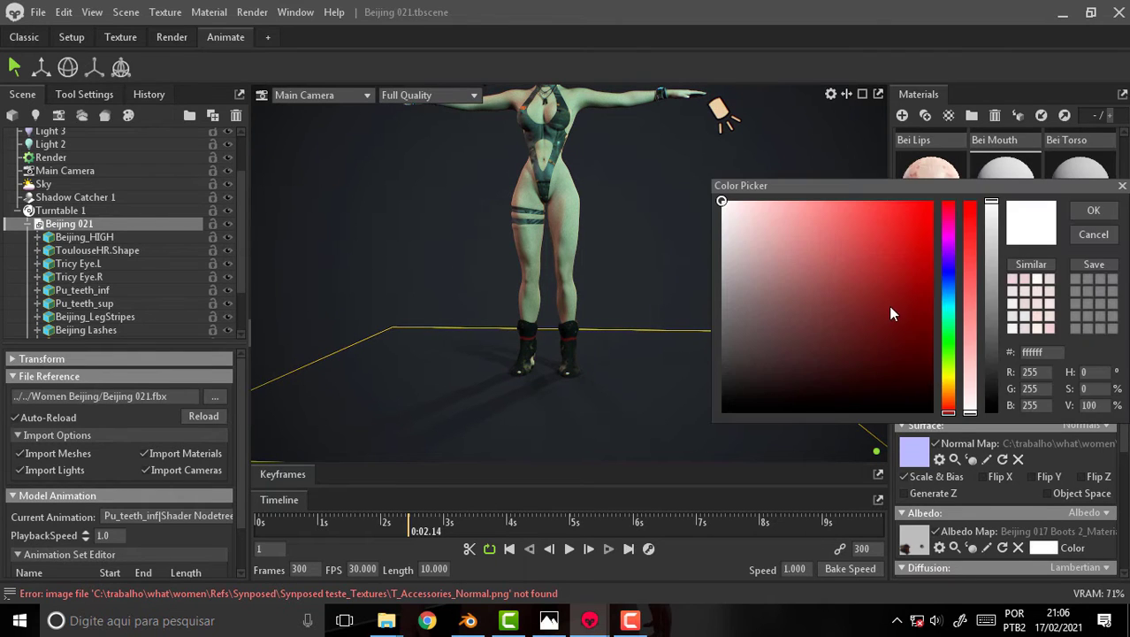
mouse_move(886, 230)
left_mouse_down()
mouse_move(929, 374)
mouse_move(829, 204)
mouse_move(790, 210)
mouse_move(650, 188)
left_mouse_up()
left_click(1093, 211)
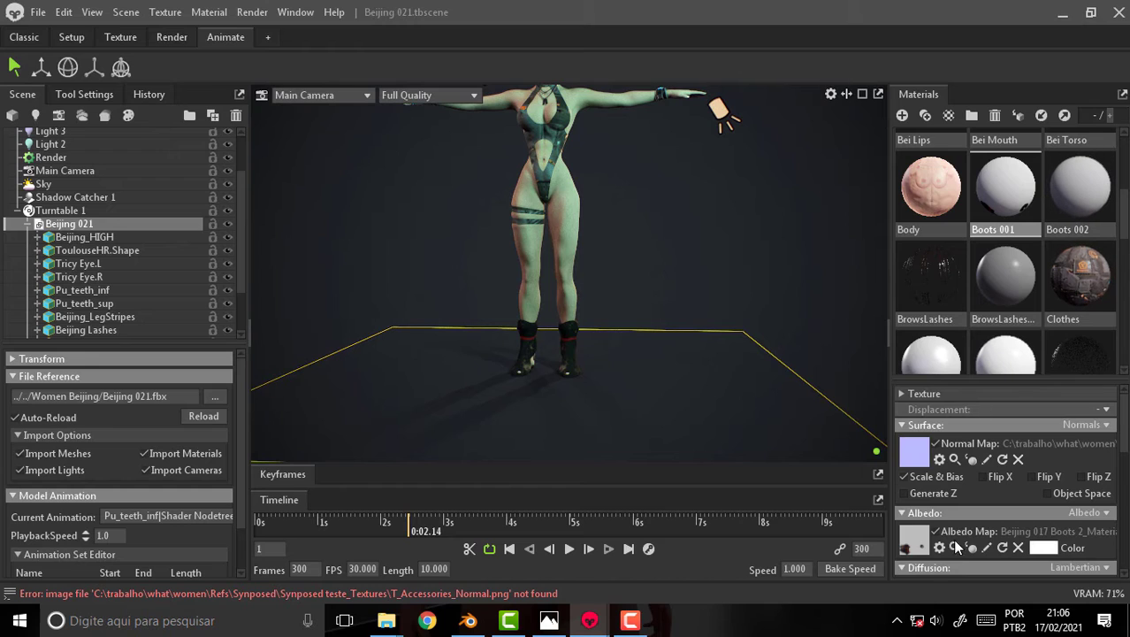
- Zoom out to the whole character, then close in on the head and face
scroll(1123, 429, "down", 2)
scroll(1123, 429, "down", 1)
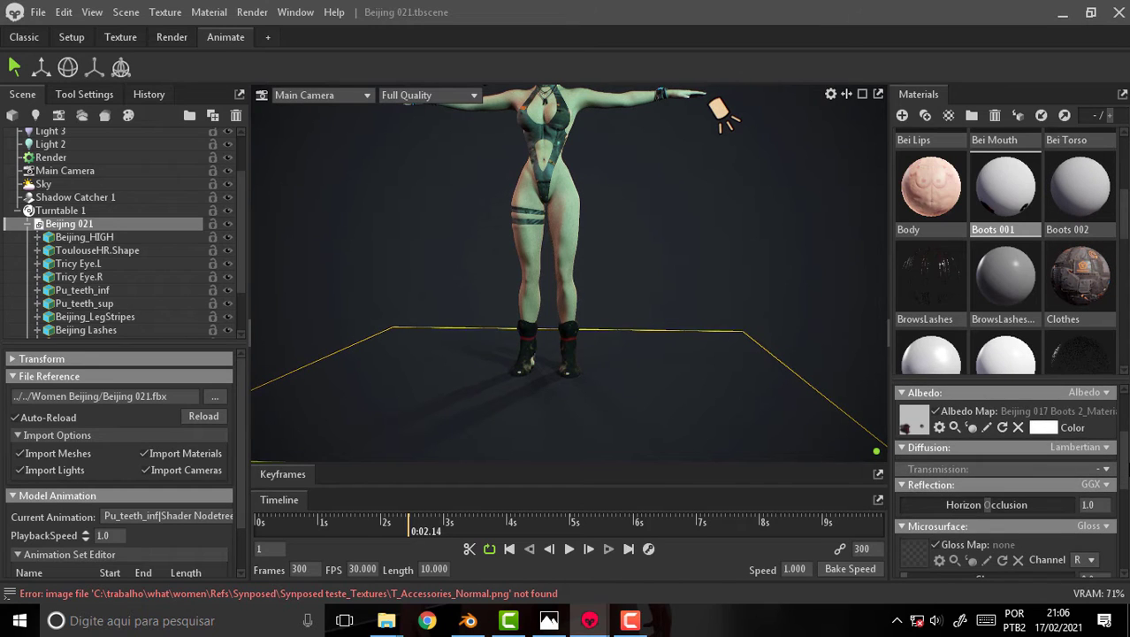
scroll(1079, 469, "down", 1)
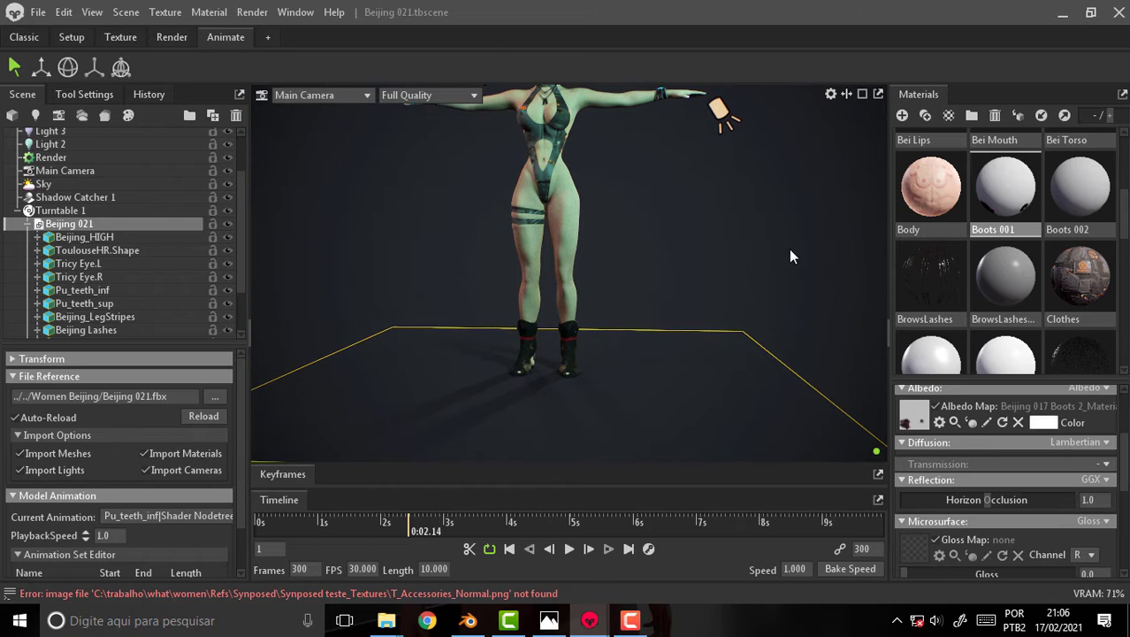
middle_click_drag(728, 179, 750, 330)
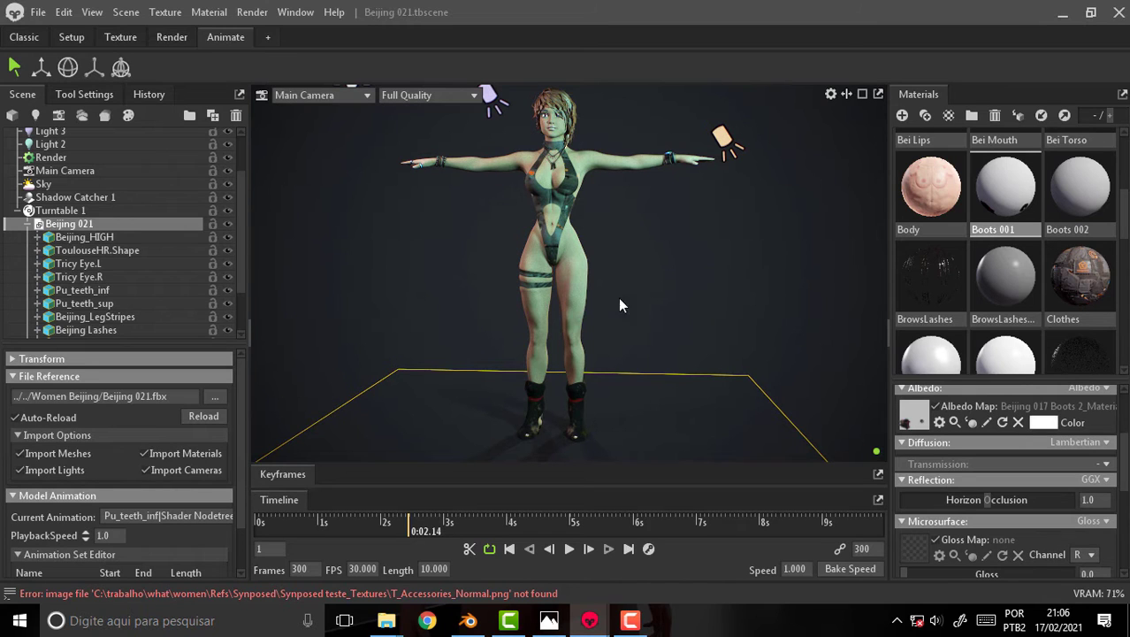
scroll(702, 230, "up", 2)
scroll(702, 230, "up", 3)
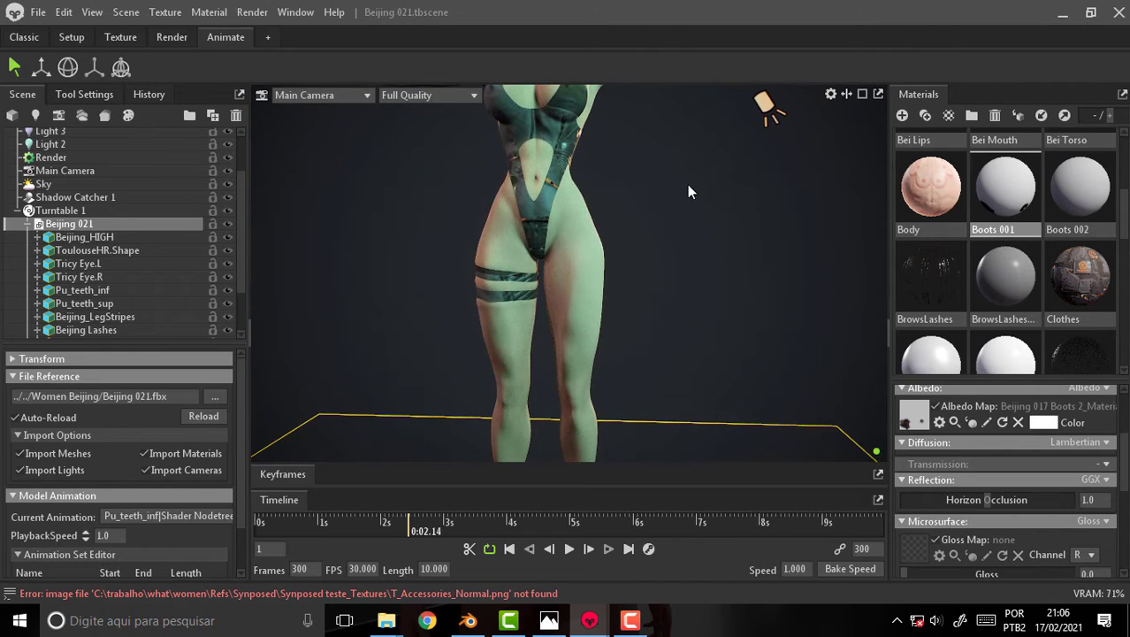
middle_click_drag(689, 191, 681, 459)
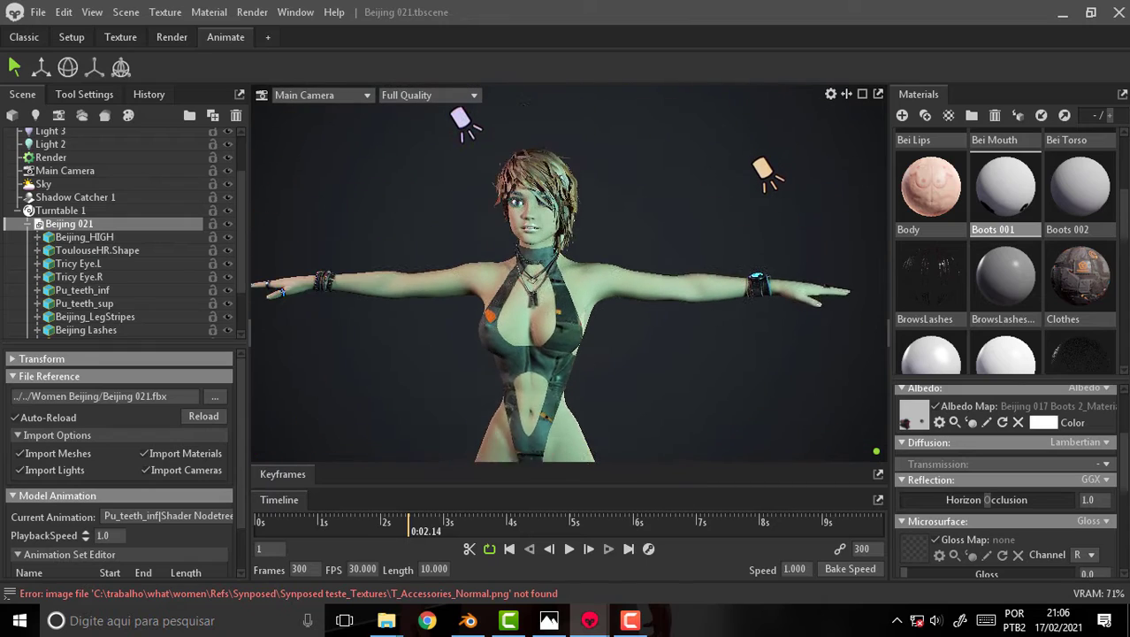
scroll(566, 230, "up", 2)
scroll(561, 224, "up", 3)
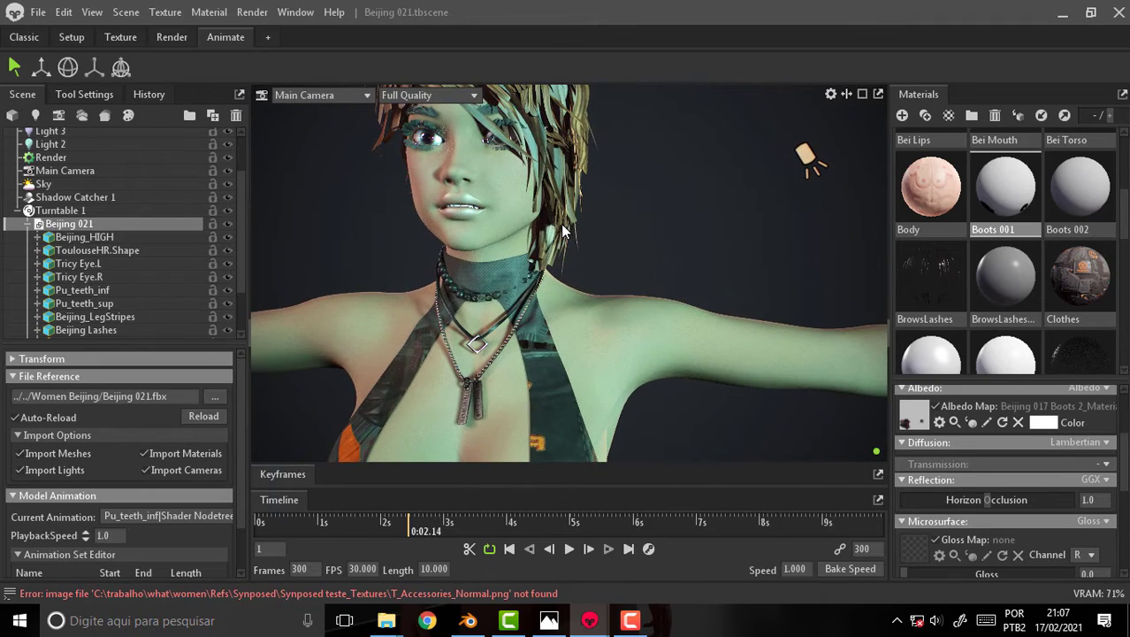
middle_click_drag(623, 213, 692, 268)
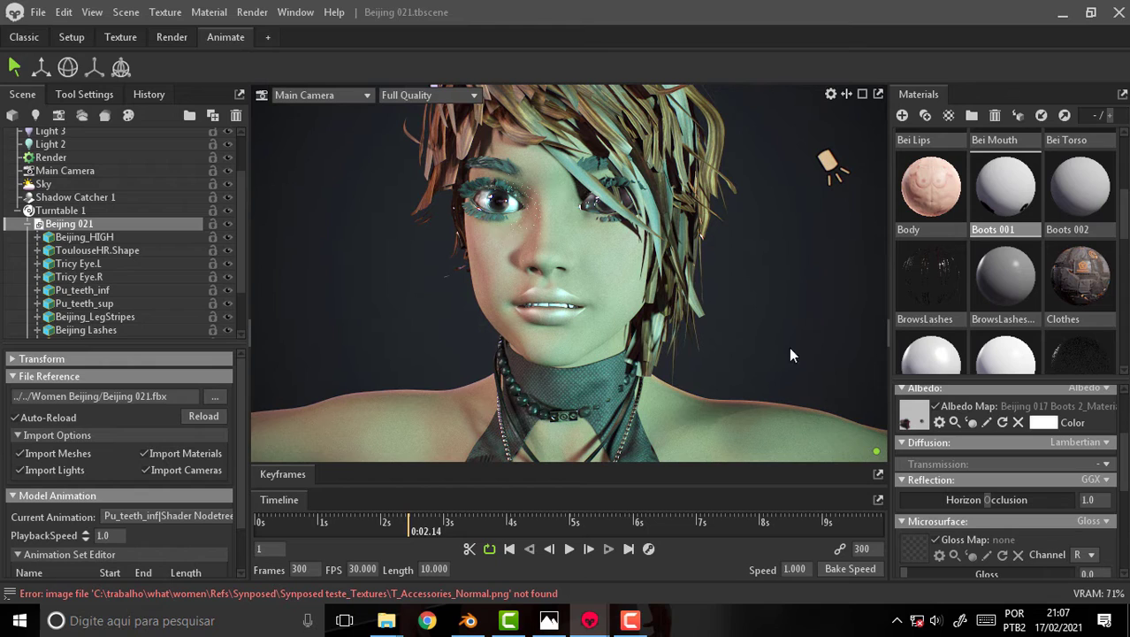
- Select the BrowsLashes material and scroll through its BrowsLashes_Diff.tga and subsurface settings
left_click(932, 276)
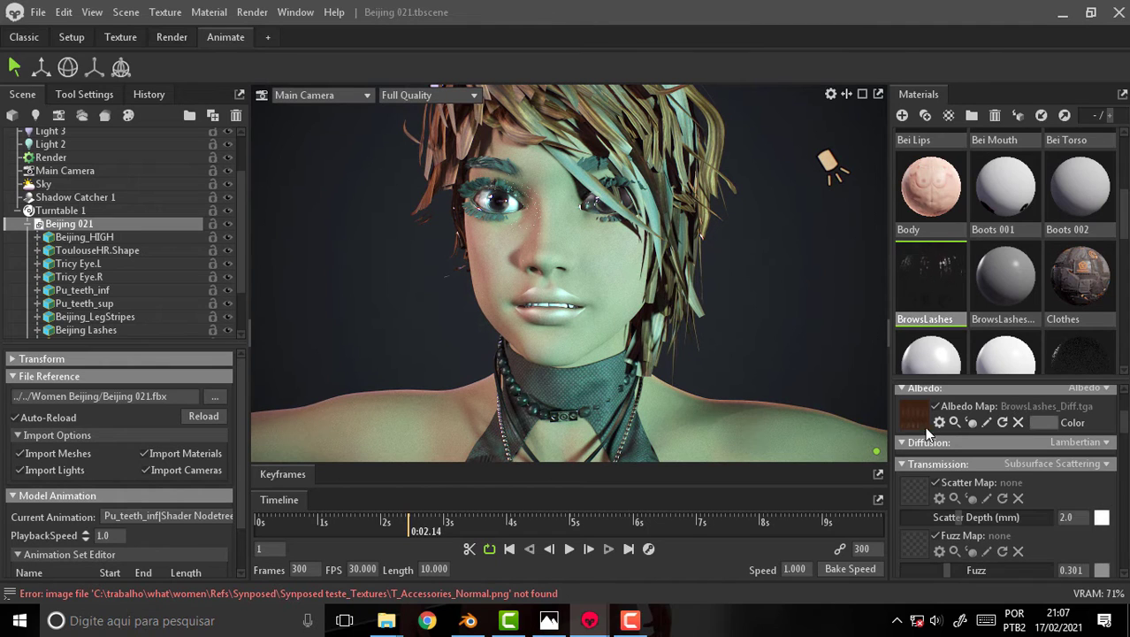
scroll(1020, 495, "down", 3)
scroll(1021, 499, "up", 3)
scroll(1019, 492, "up", 2)
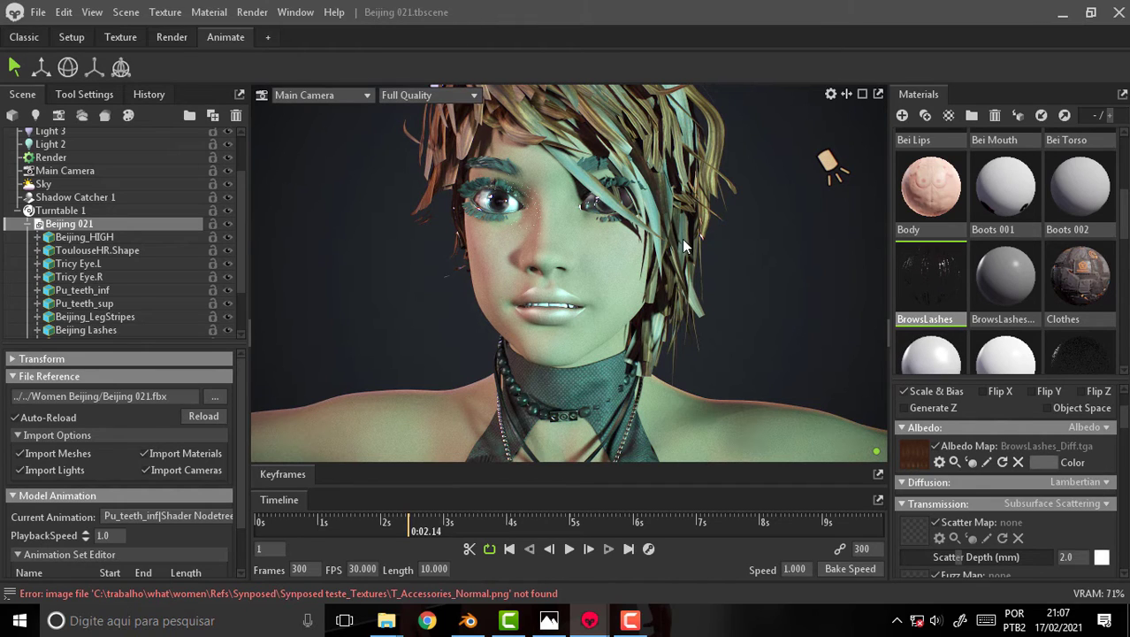
scroll(699, 242, "down", 3)
scroll(711, 235, "down", 2)
scroll(706, 234, "down", 1)
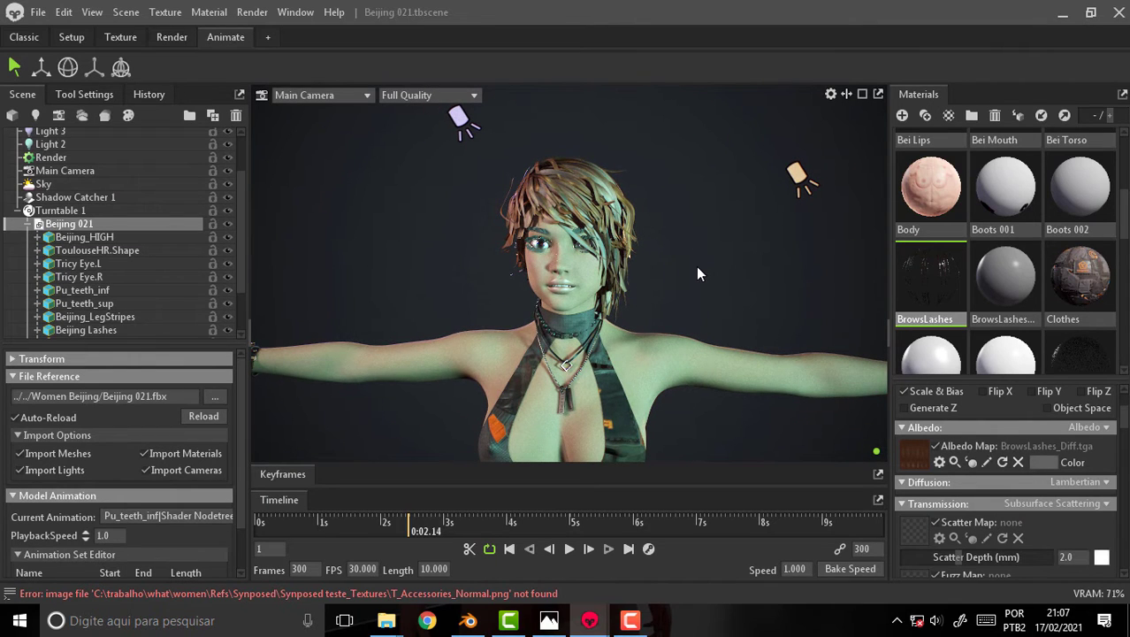
- Check Blender's recent files, then return to the Tricy 2021 08 293 rigify 17 scene in Toolbag
left_click(472, 622)
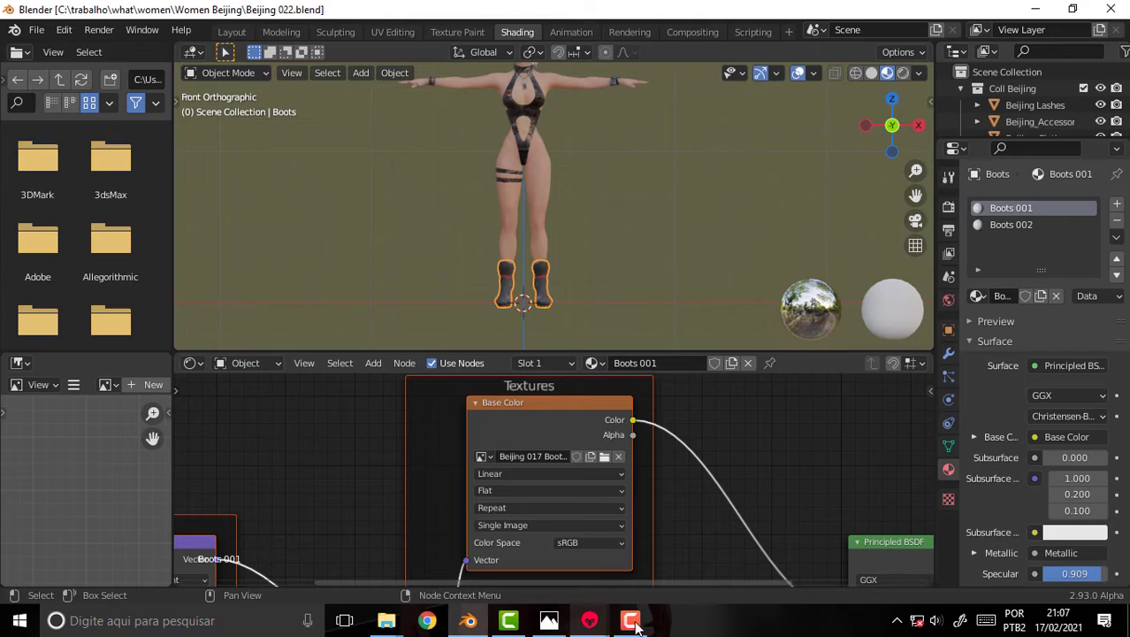
left_click(630, 621)
left_click(467, 620)
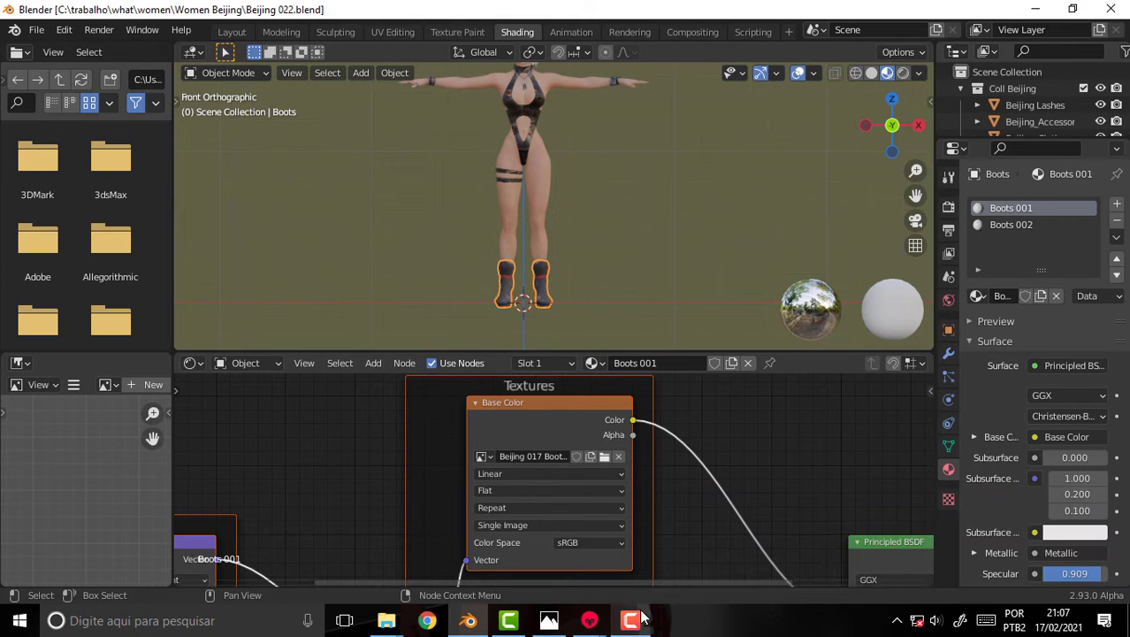
left_click(43, 35)
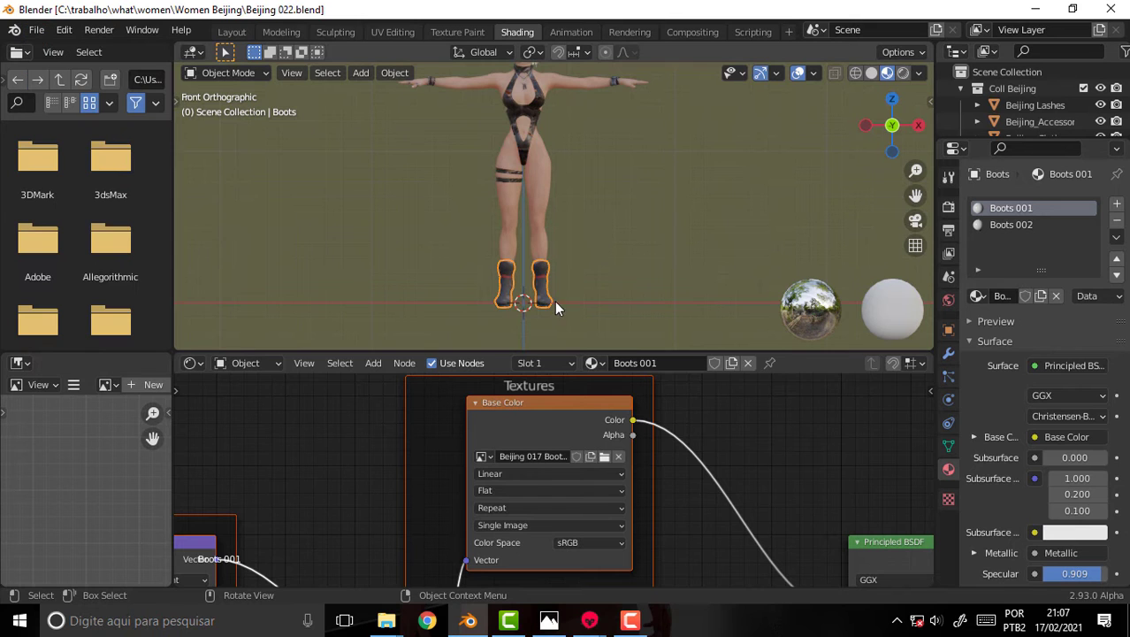
left_click(547, 620)
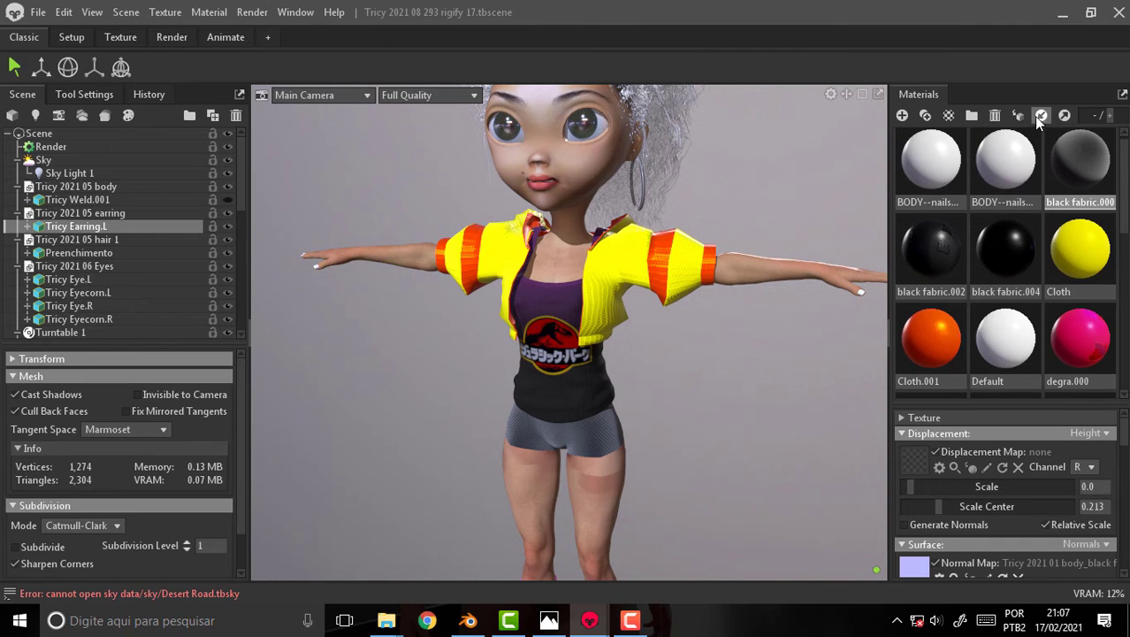
- Refresh the Materials thumbnails, zoom the viewport out, and minimize Toolbag to reveal Beijing 022.blend
left_click(1064, 117)
scroll(609, 329, "down", 2)
scroll(618, 327, "down", 2)
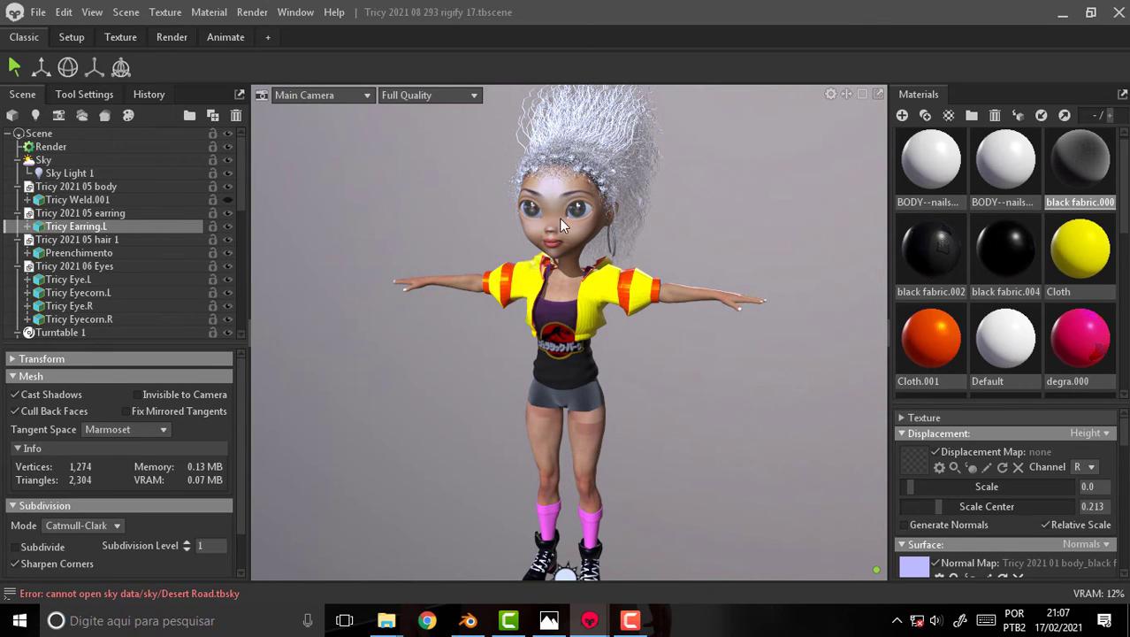
left_click(1062, 13)
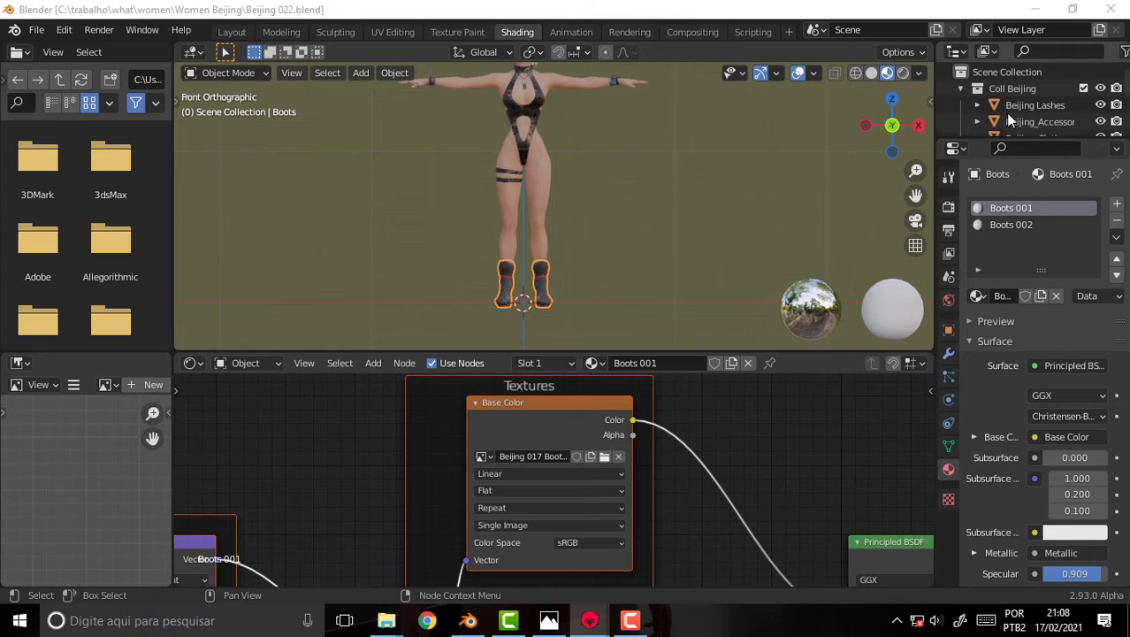
- Open Beijing 021.blend from the Layout workspace and orbit to frame the characters and reference planes
left_click(232, 32)
left_click(37, 30)
mouse_move(75, 81)
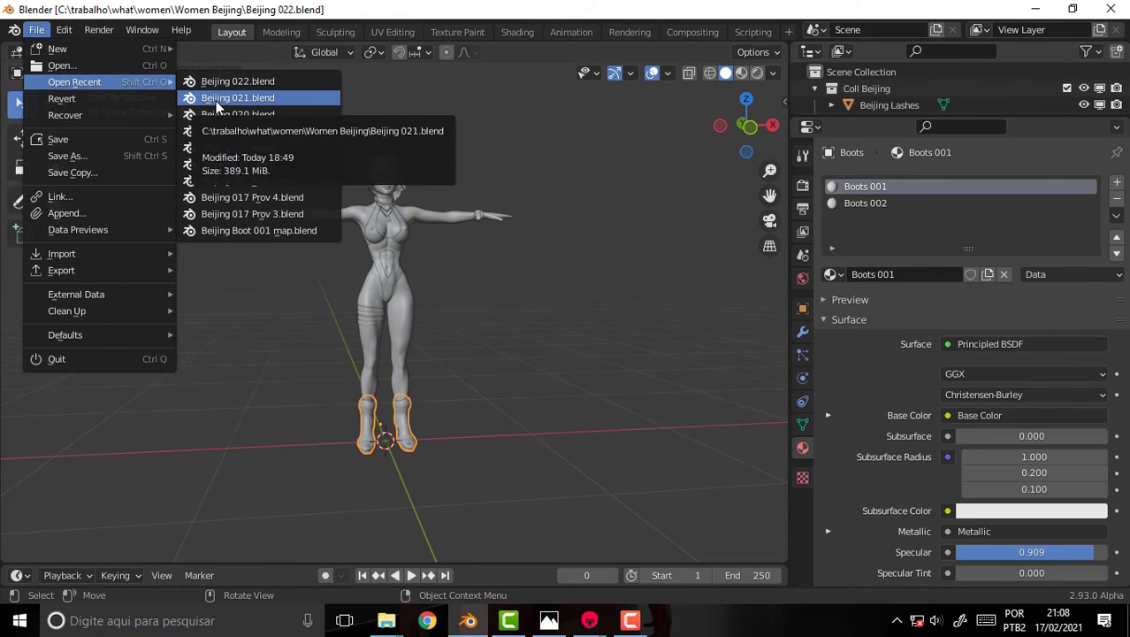
left_click(237, 98)
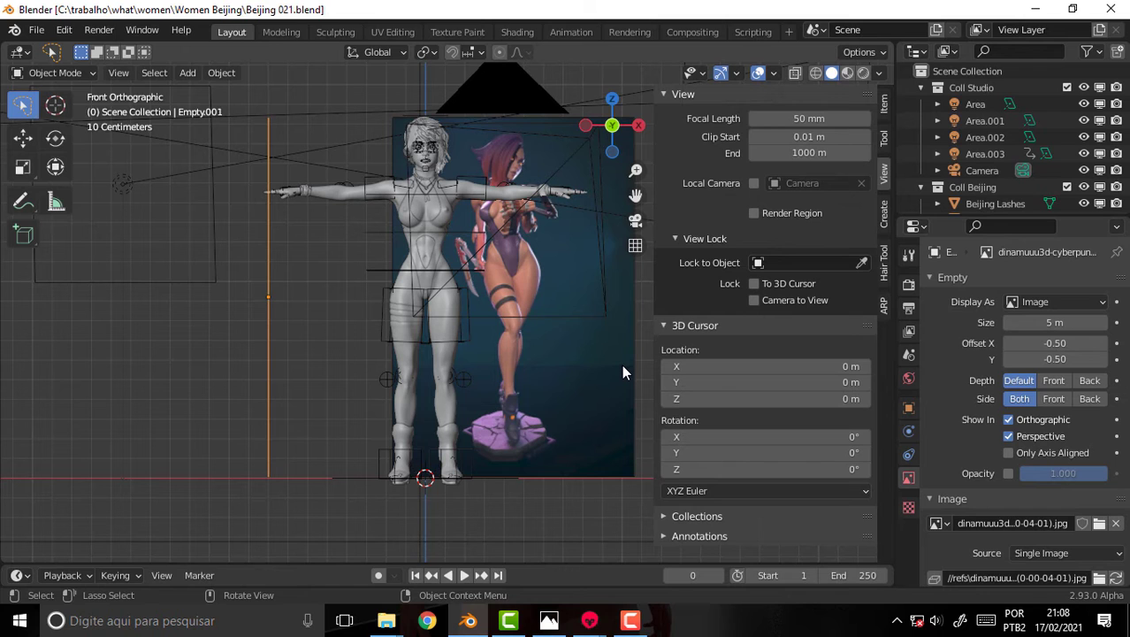
left_click_drag(655, 288, 872, 288)
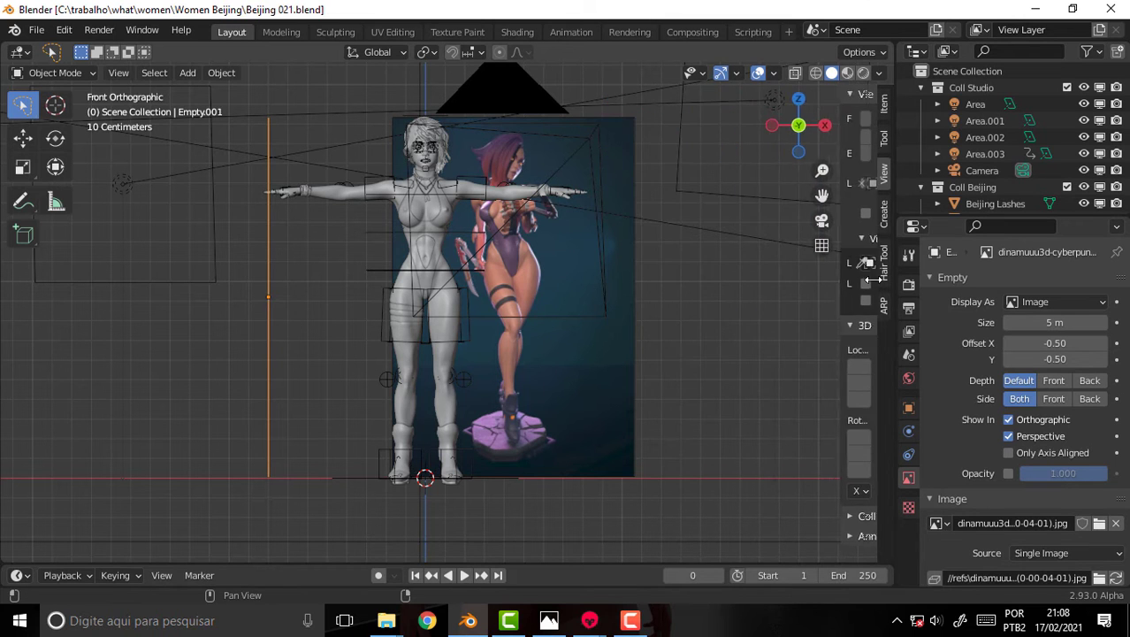
scroll(582, 256, "up", 3)
mouse_move(582, 256)
middle_mouse_down()
mouse_move(482, 252)
mouse_move(311, 285)
middle_mouse_up()
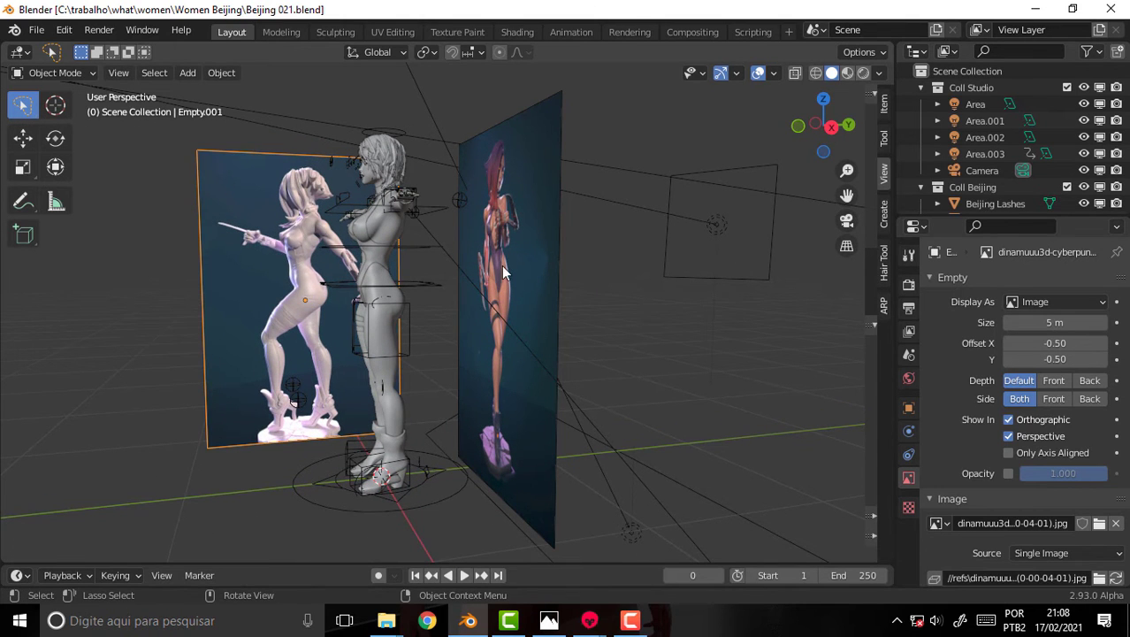
mouse_move(522, 324)
middle_mouse_down()
mouse_move(718, 307)
mouse_move(656, 318)
middle_mouse_up()
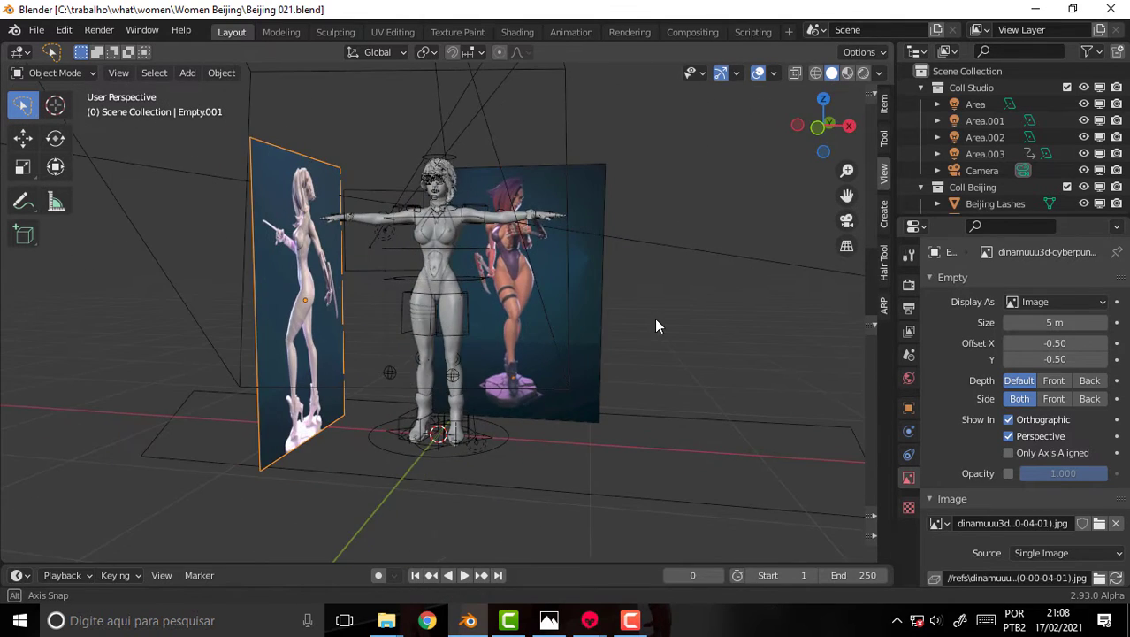
scroll(654, 265, "up", 1)
scroll(637, 248, "up", 1)
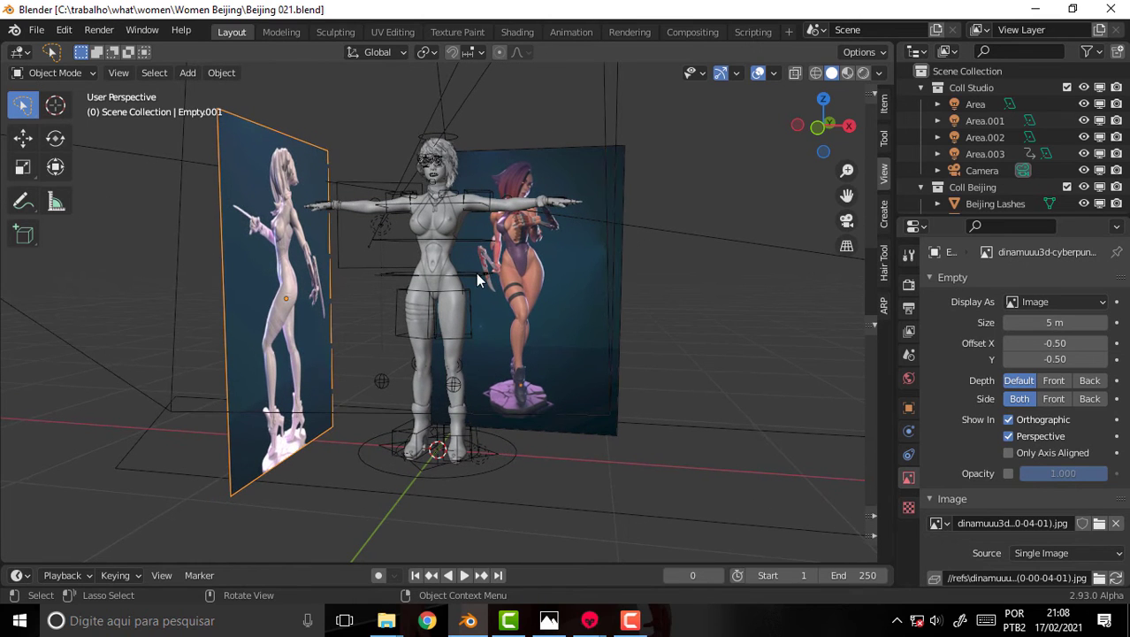
mouse_move(559, 267)
middle_mouse_down()
mouse_move(628, 263)
mouse_move(603, 271)
mouse_move(786, 222)
middle_mouse_up()
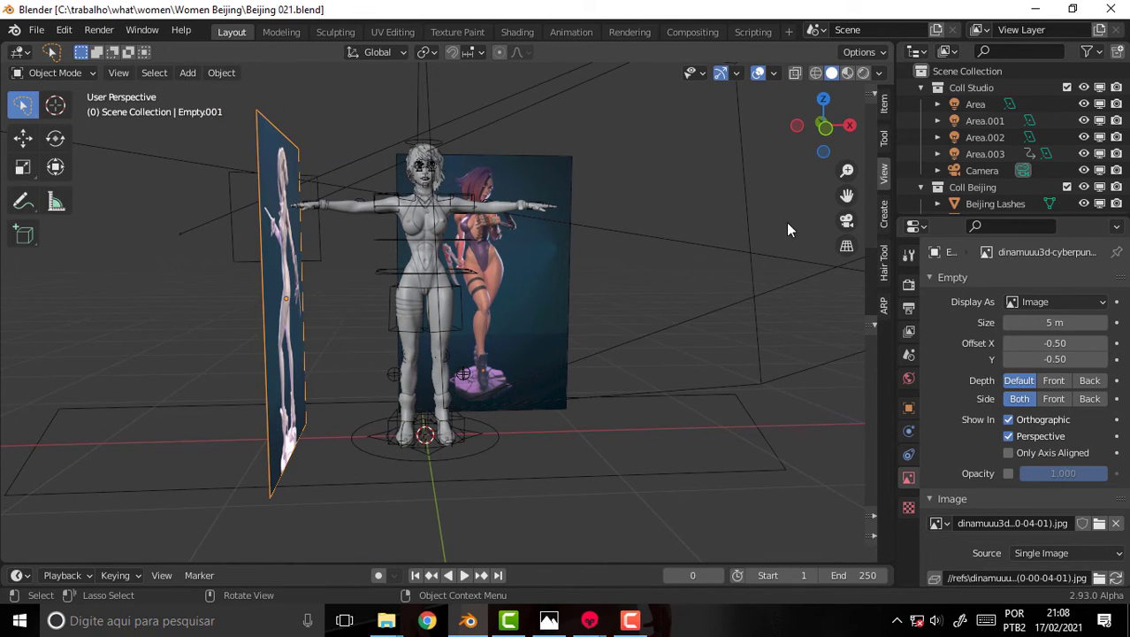
- In the Modeling workspace, select the Auto-Rig Pro rig and put it into Pose Mode
left_click(282, 32)
scroll(614, 213, "down", 5)
scroll(602, 204, "up", 6)
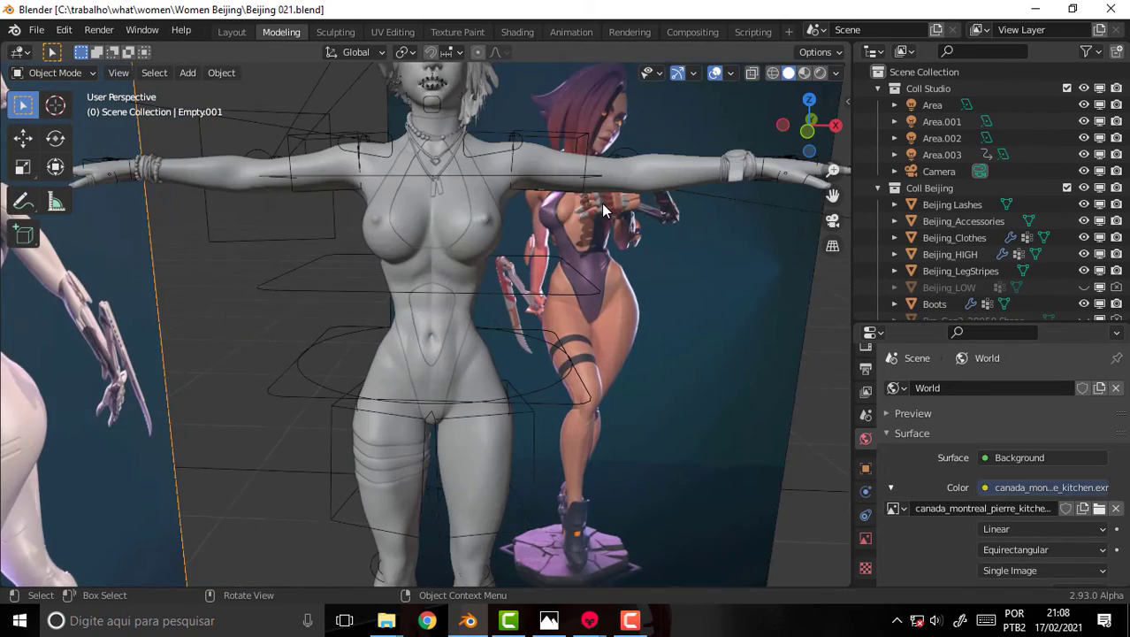
scroll(610, 248, "down", 1)
mouse_move(621, 290)
middle_mouse_down()
mouse_move(626, 278)
mouse_move(625, 311)
mouse_move(598, 313)
mouse_move(604, 285)
mouse_move(594, 287)
middle_mouse_up()
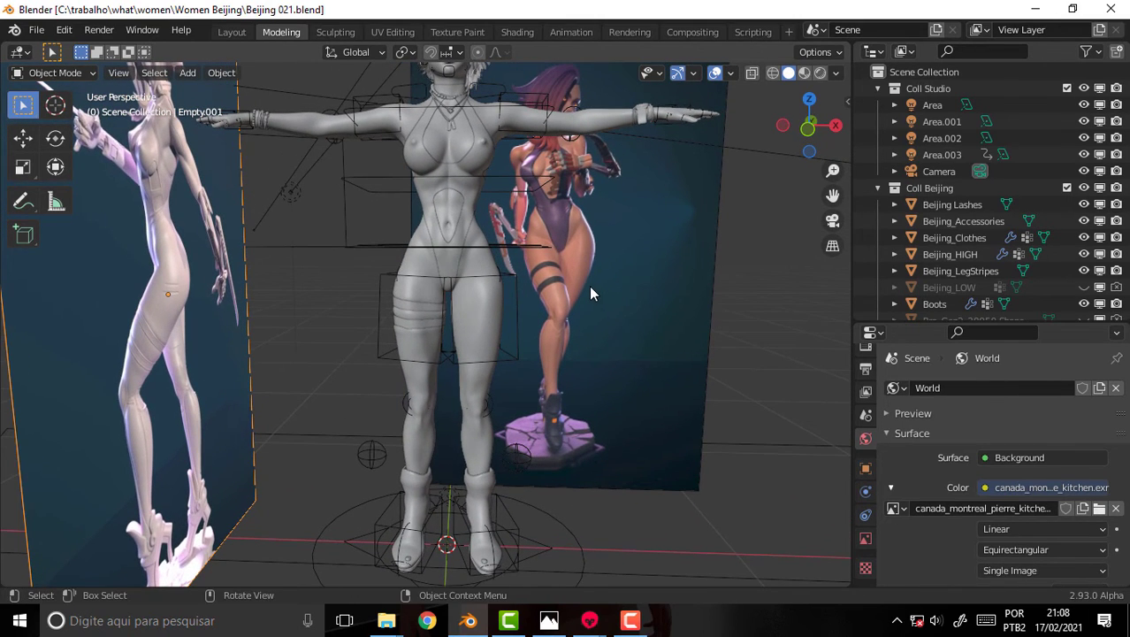
left_click(511, 529)
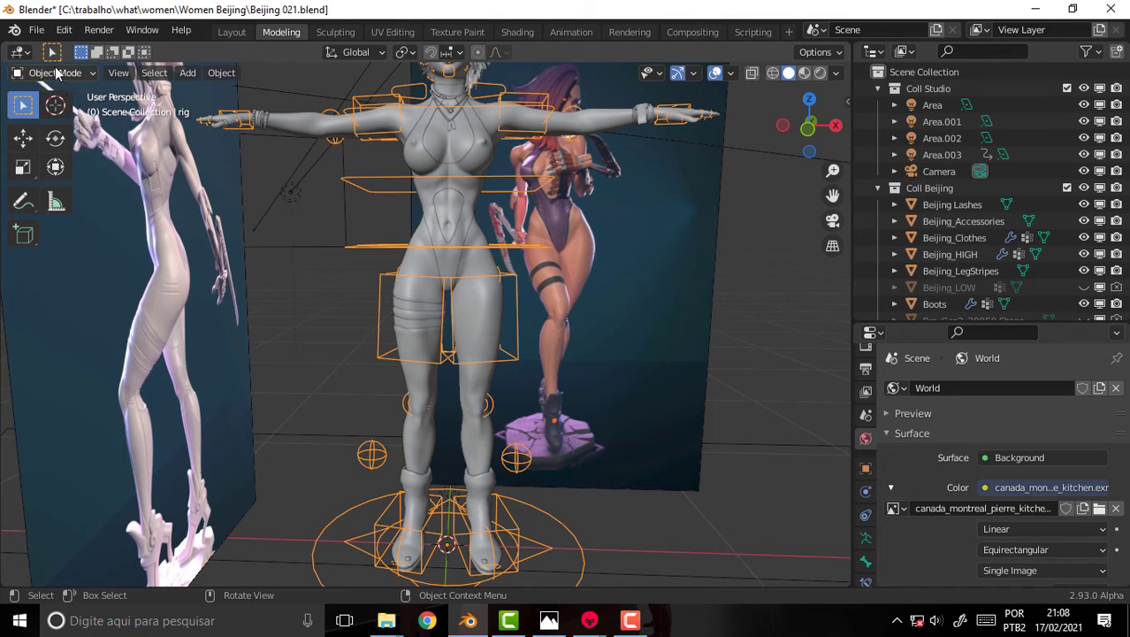
left_click(55, 73)
left_click(55, 128)
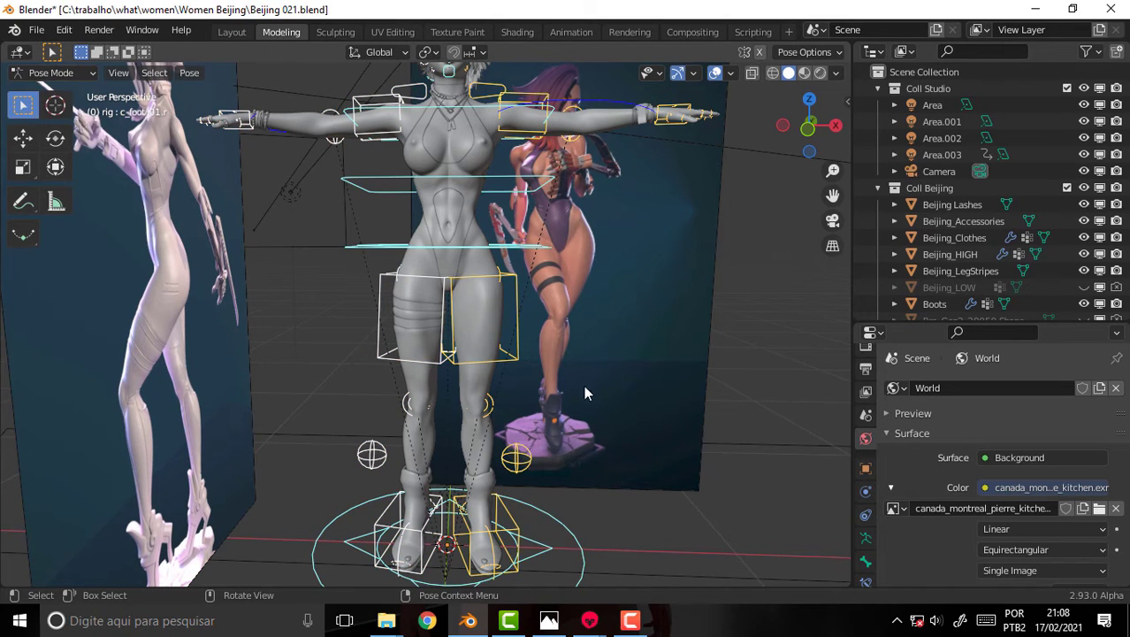
- Select the right foot control and review the Auto-Rig Pro binding options in the side panel
left_click(509, 529)
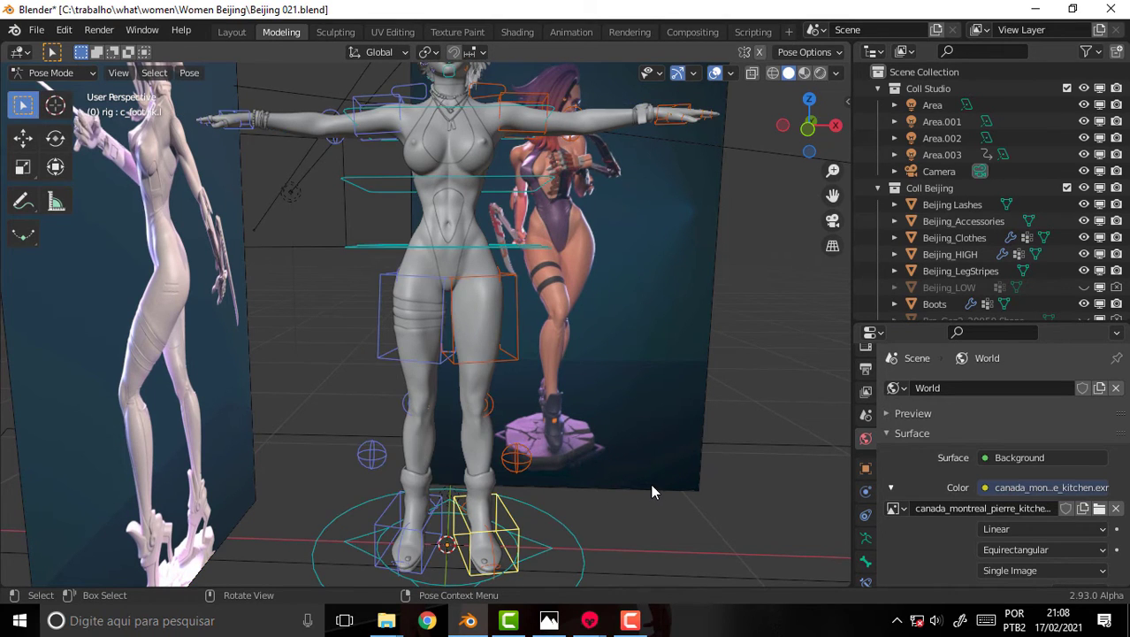
left_click(844, 101)
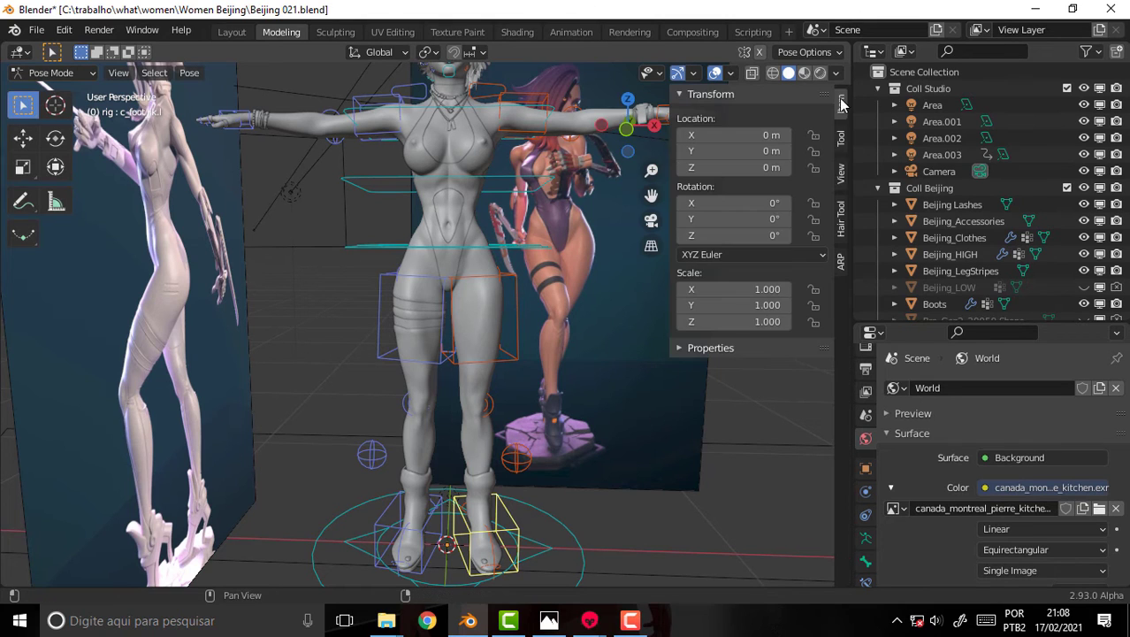
left_click(840, 260)
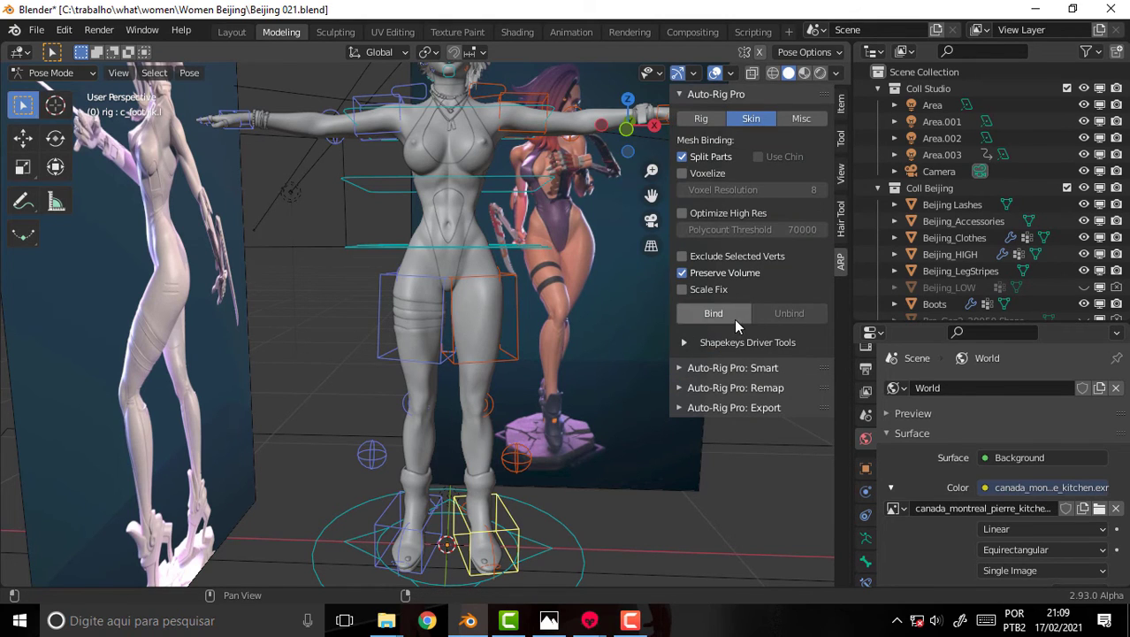
key("n")
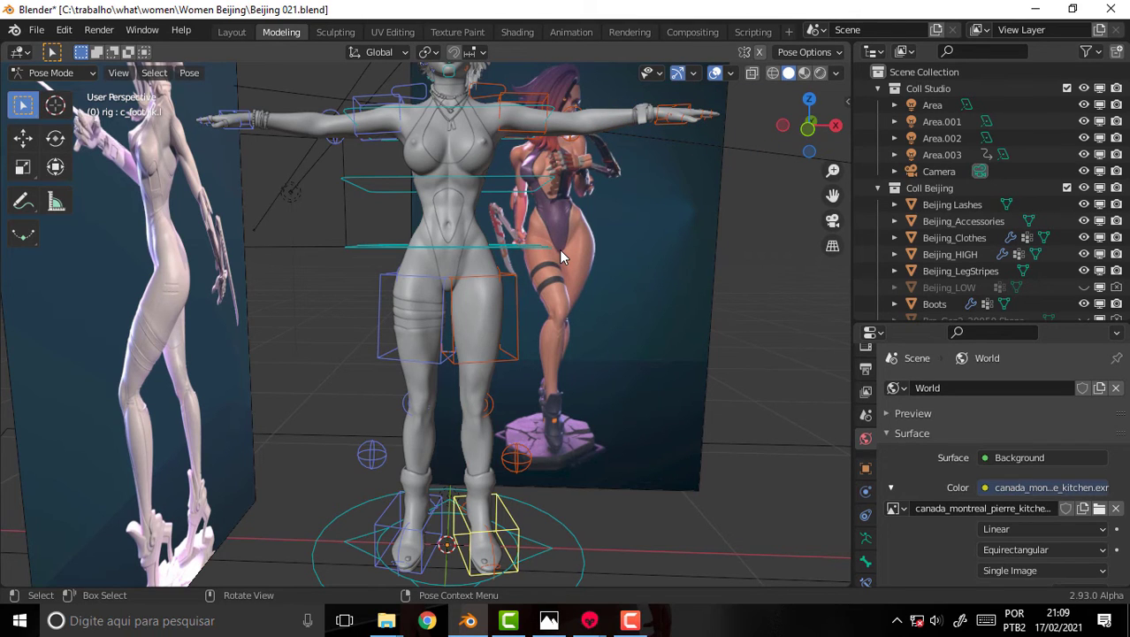
- Parent the character to the rig with envelope weights, then select the right foot IK control
key("ctrl+p")
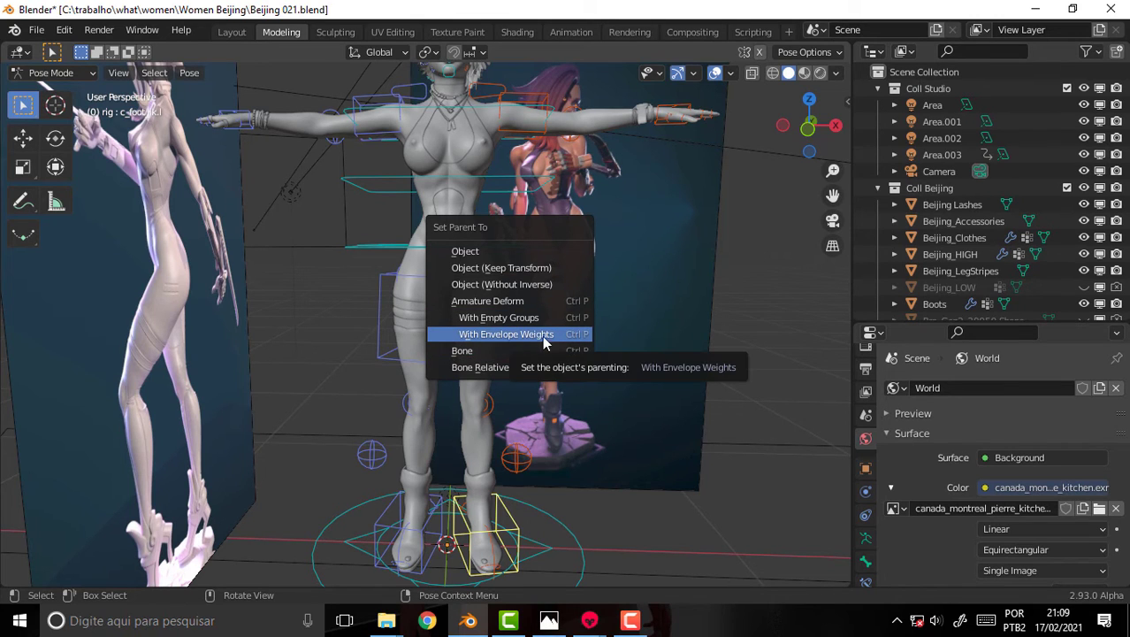
left_click(542, 335)
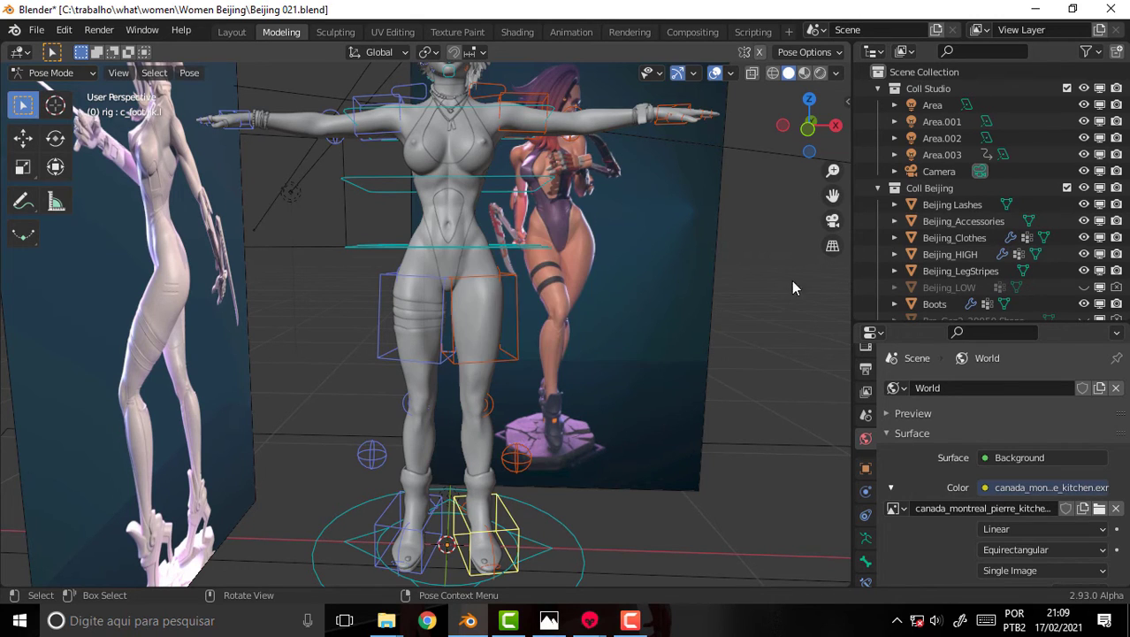
left_click(513, 535)
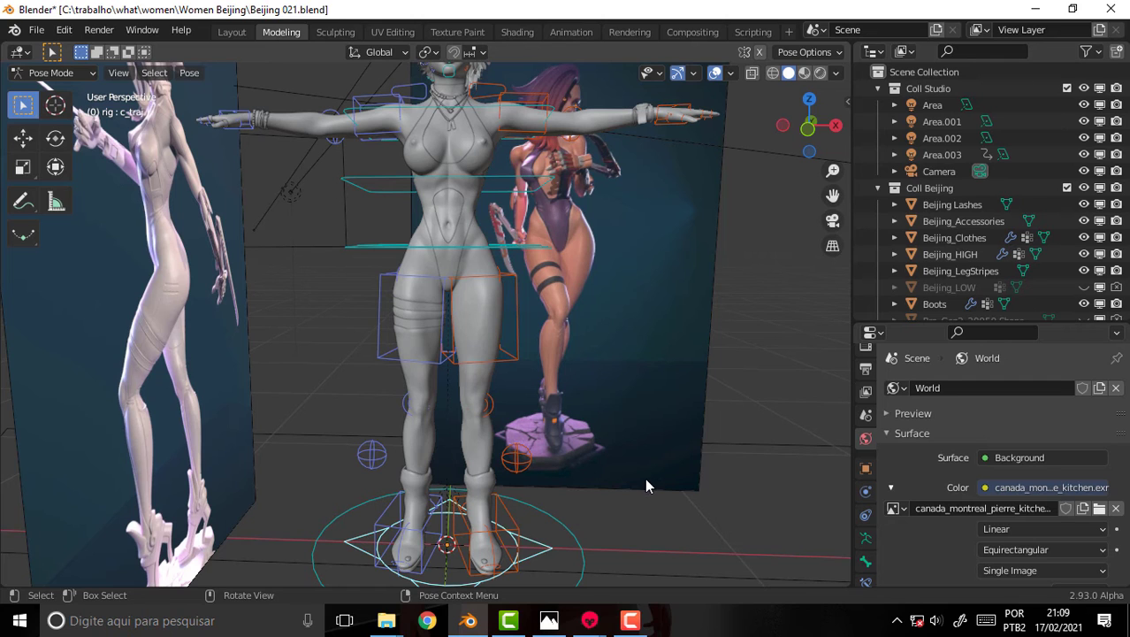
left_click(515, 534)
key("g")
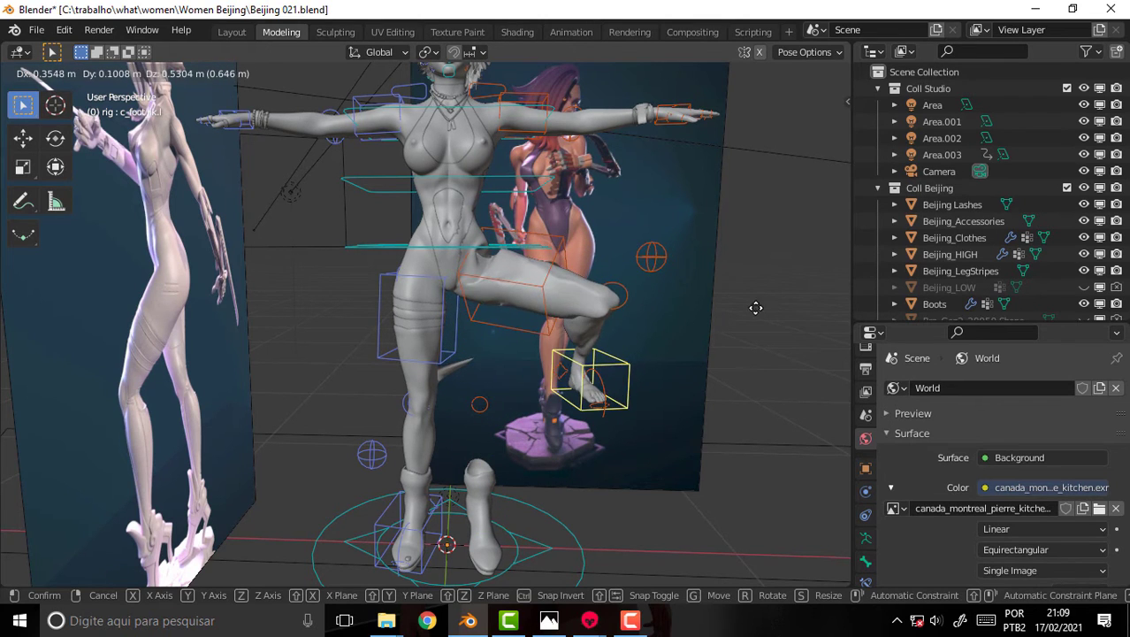
right_click(710, 351)
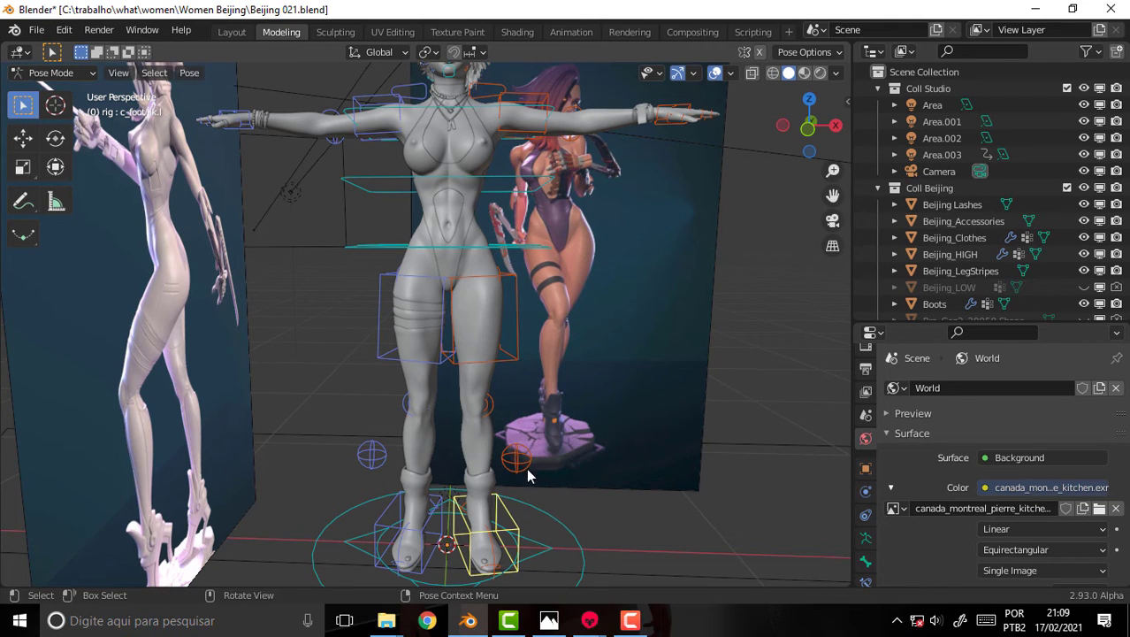
left_click(424, 529)
key("g")
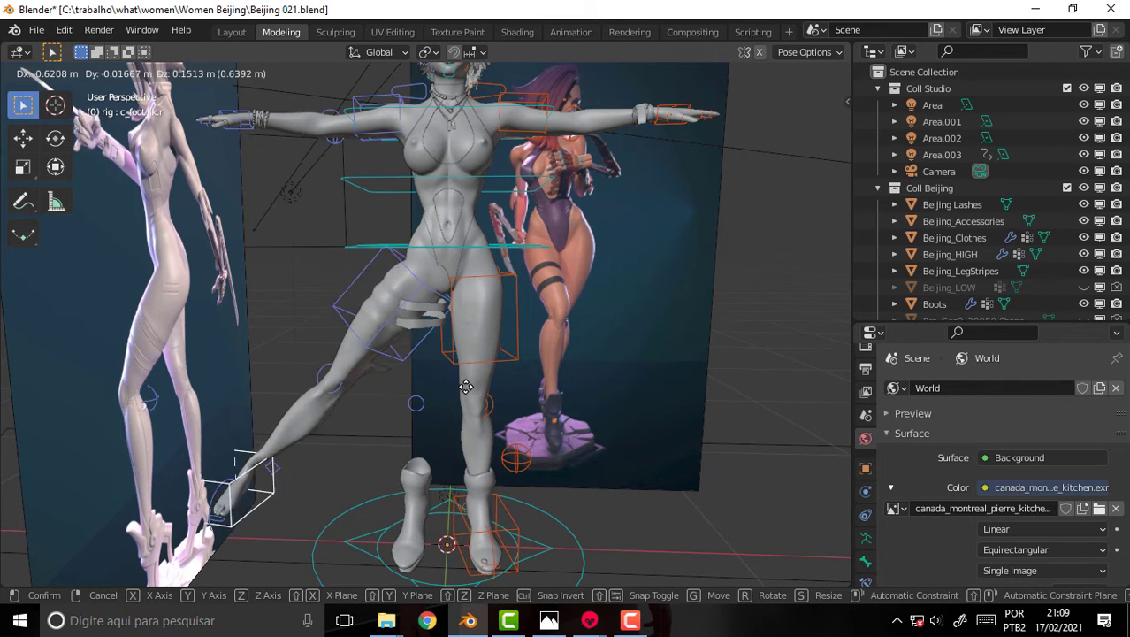
key("Escape")
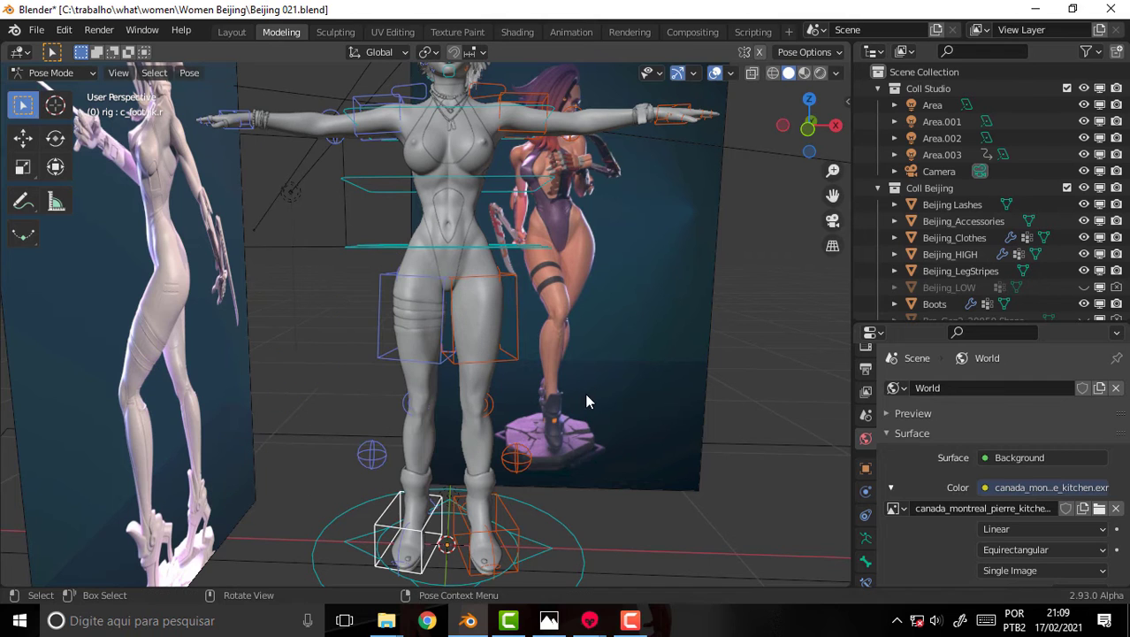
left_click(551, 249)
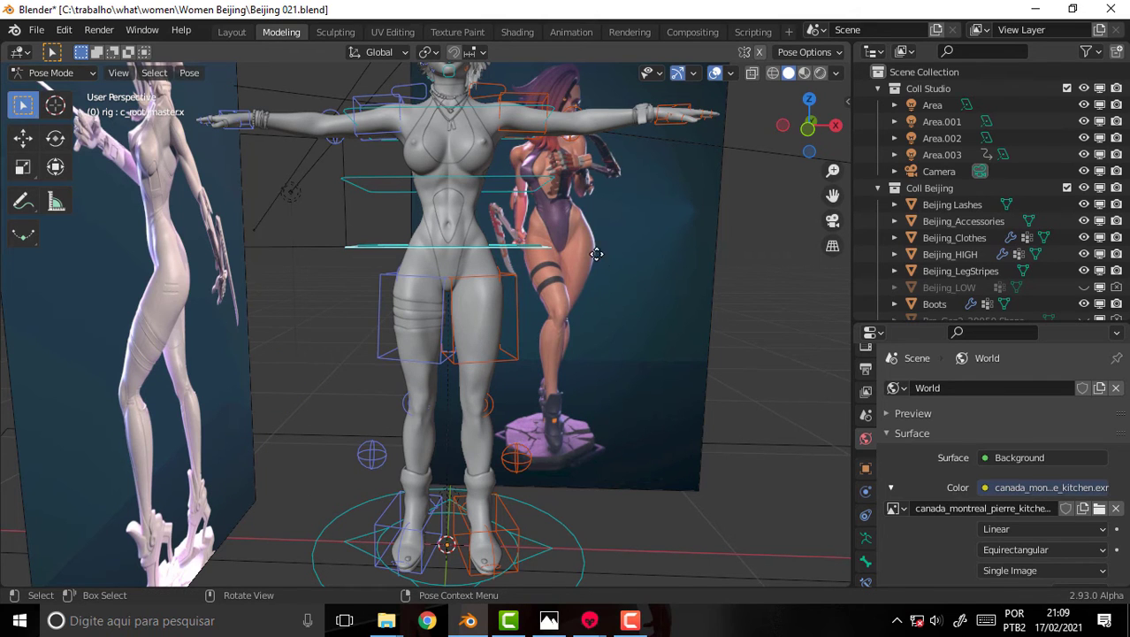
key("g")
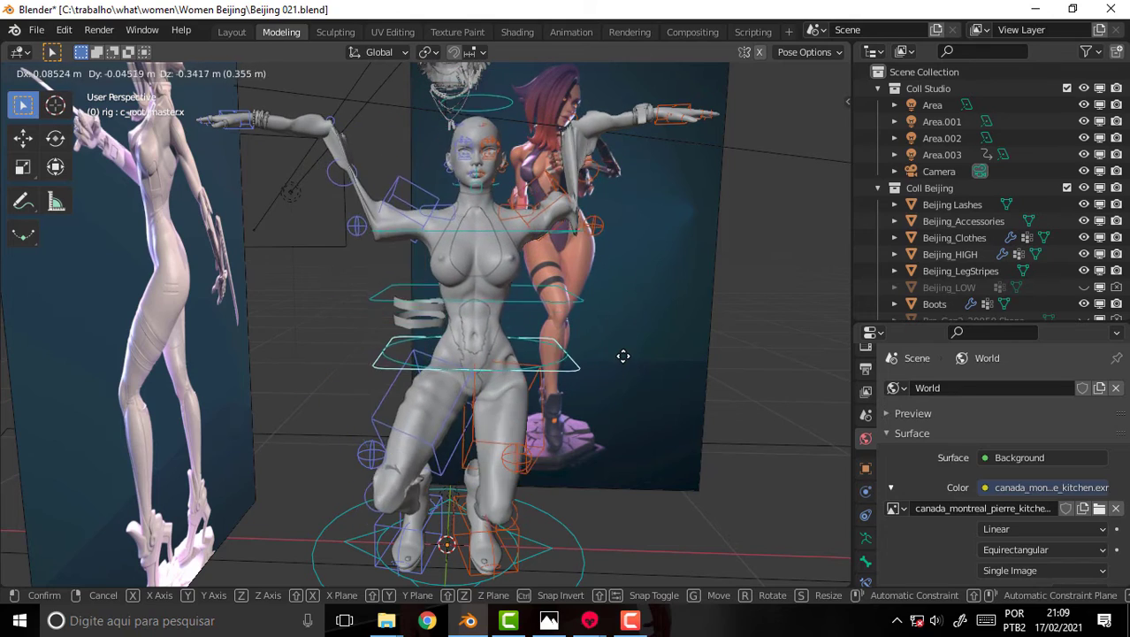
right_click(623, 356)
scroll(699, 243, "up", 2)
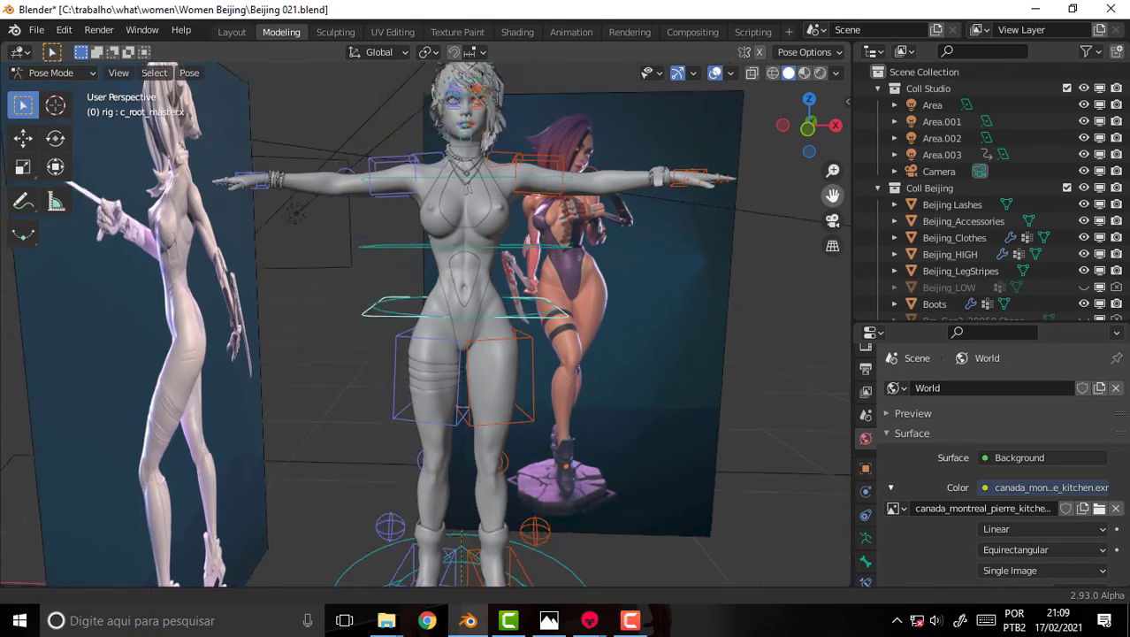
scroll(686, 239, "up", 2)
scroll(686, 243, "up", 2)
scroll(687, 242, "up", 2)
scroll(685, 240, "down", 2)
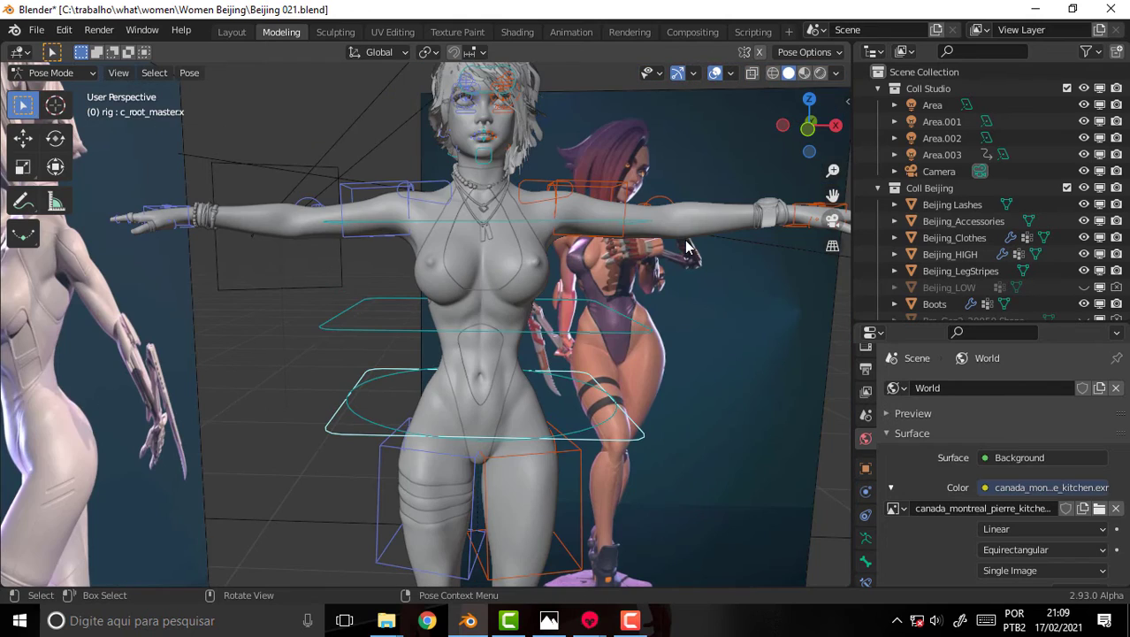
left_click_drag(833, 193, 817, 210)
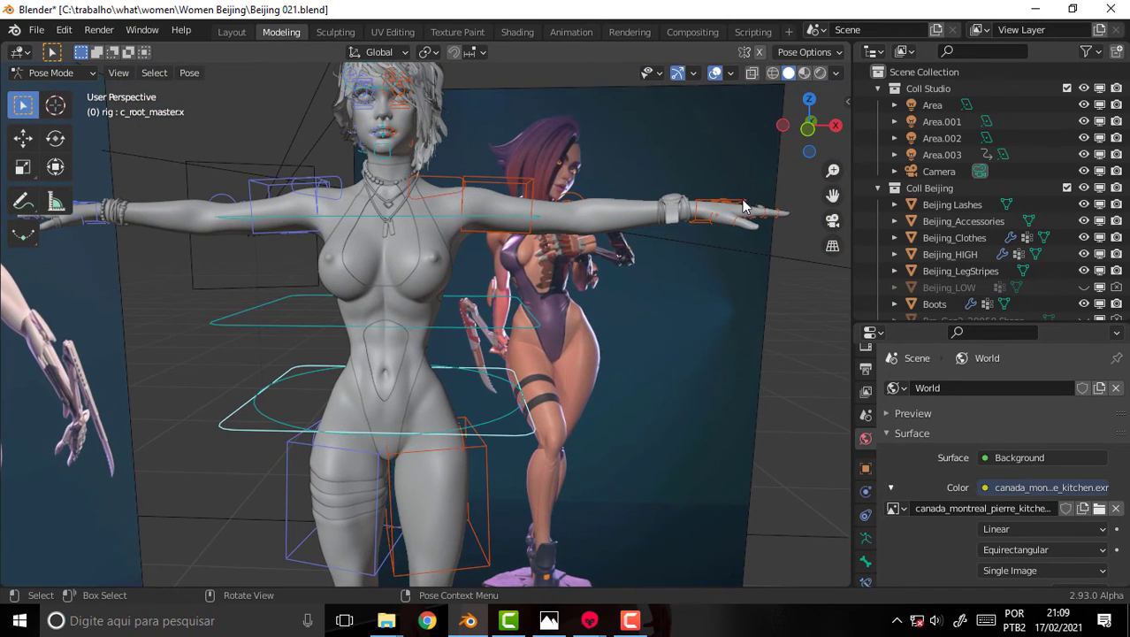
left_click(744, 207)
key("g")
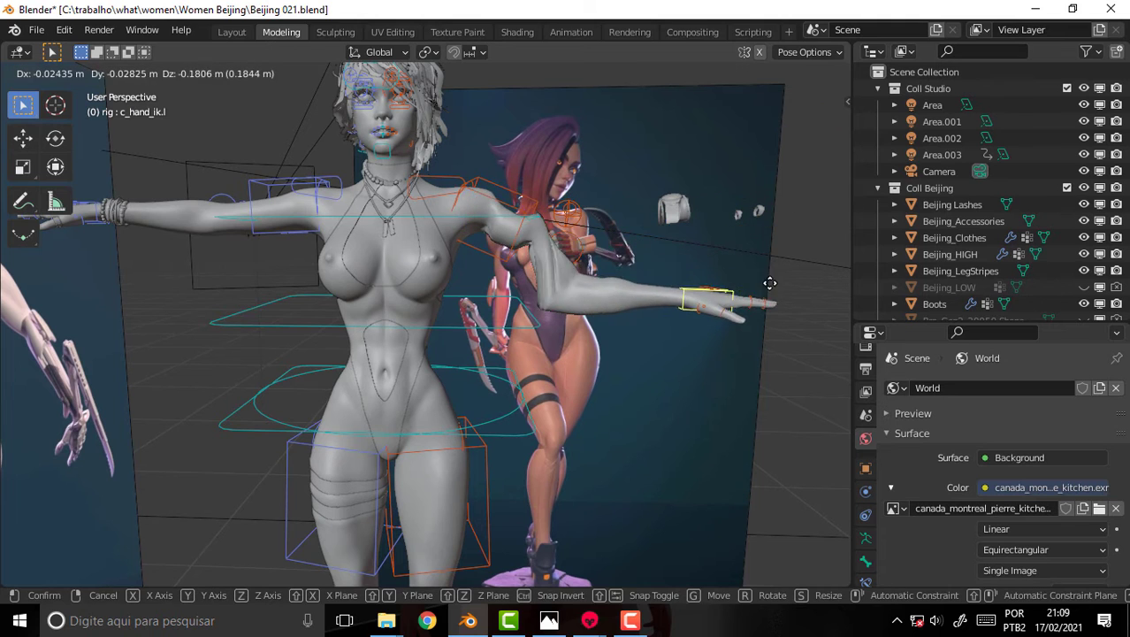
left_click(770, 214)
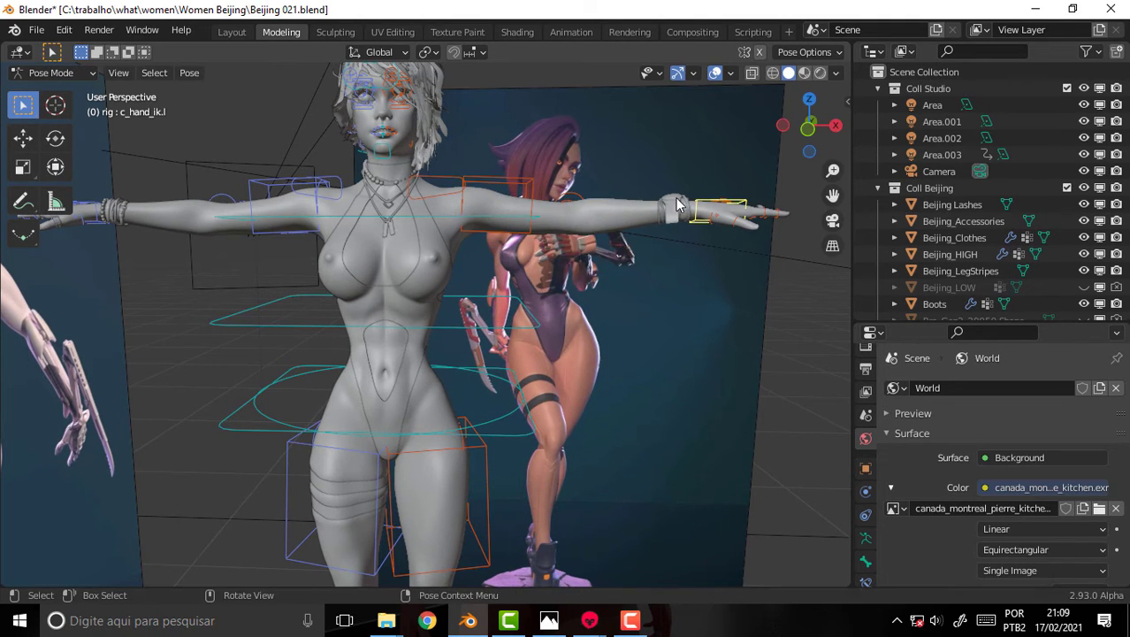
middle_click_drag(770, 214, 612, 147)
scroll(612, 147, "down", 2)
scroll(612, 146, "up", 3)
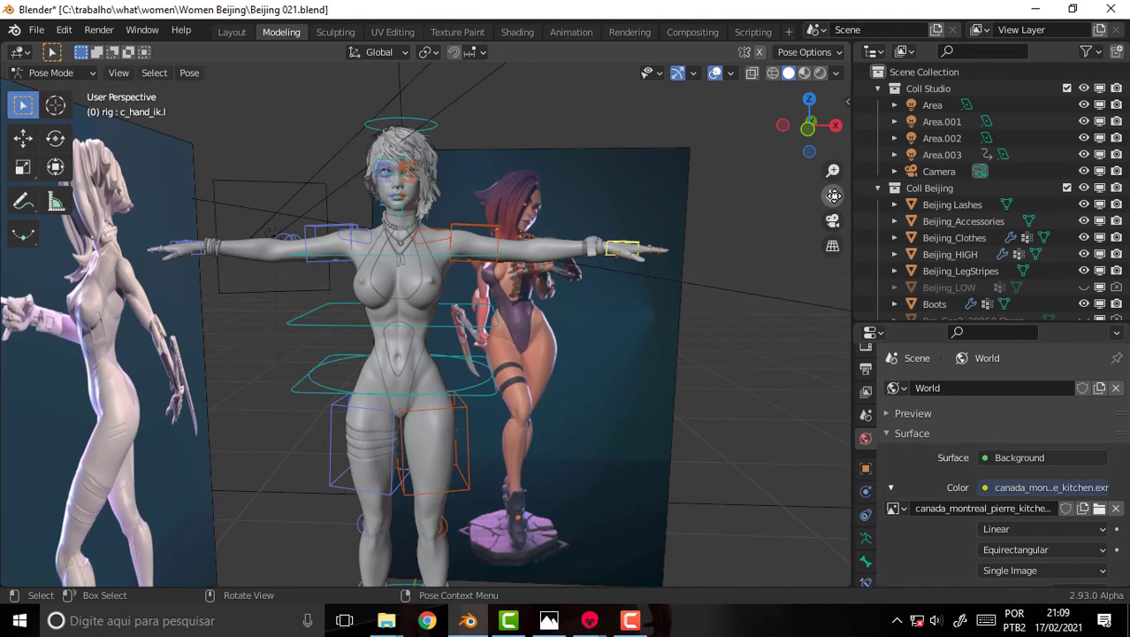
left_click_drag(832, 195, 646, 286)
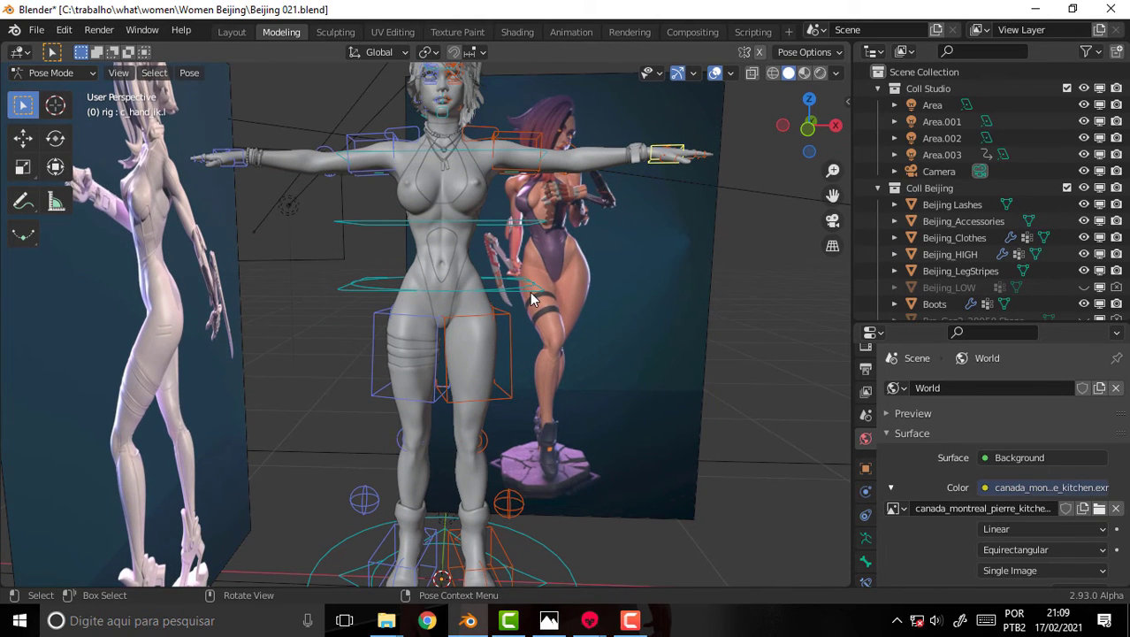
left_click(533, 295)
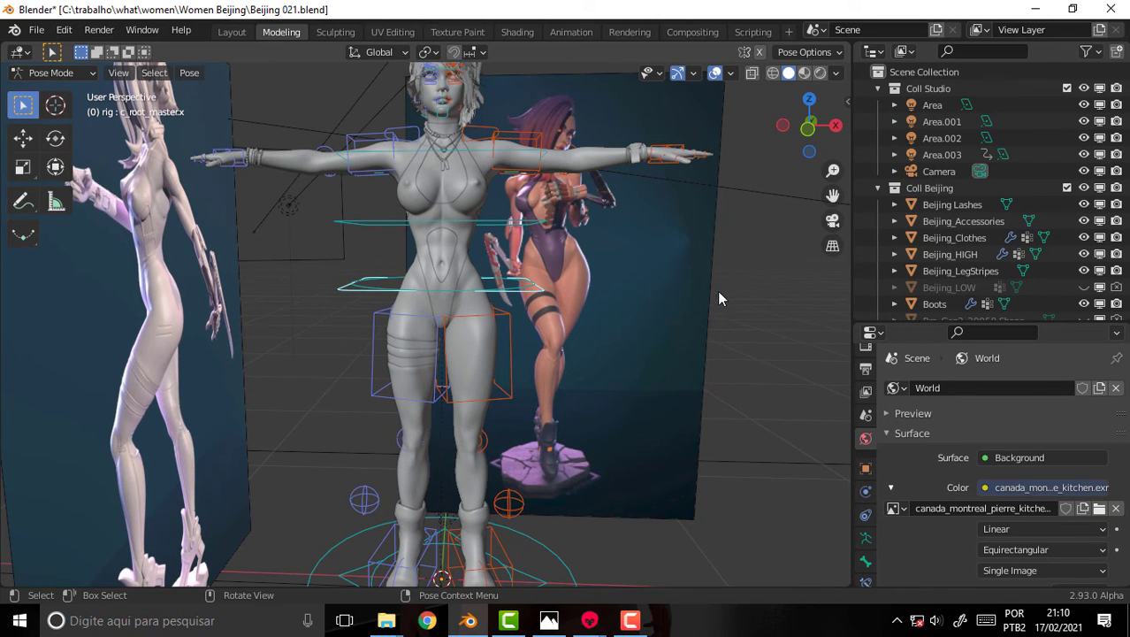
key("g")
key("r")
key("Escape")
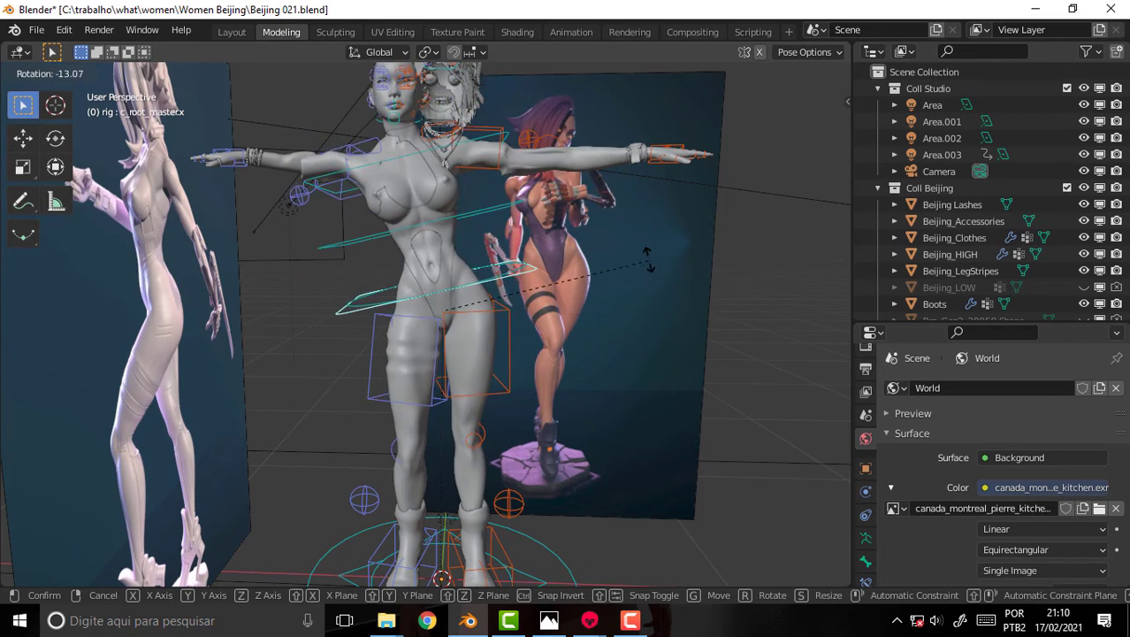
left_click(514, 226)
key("r")
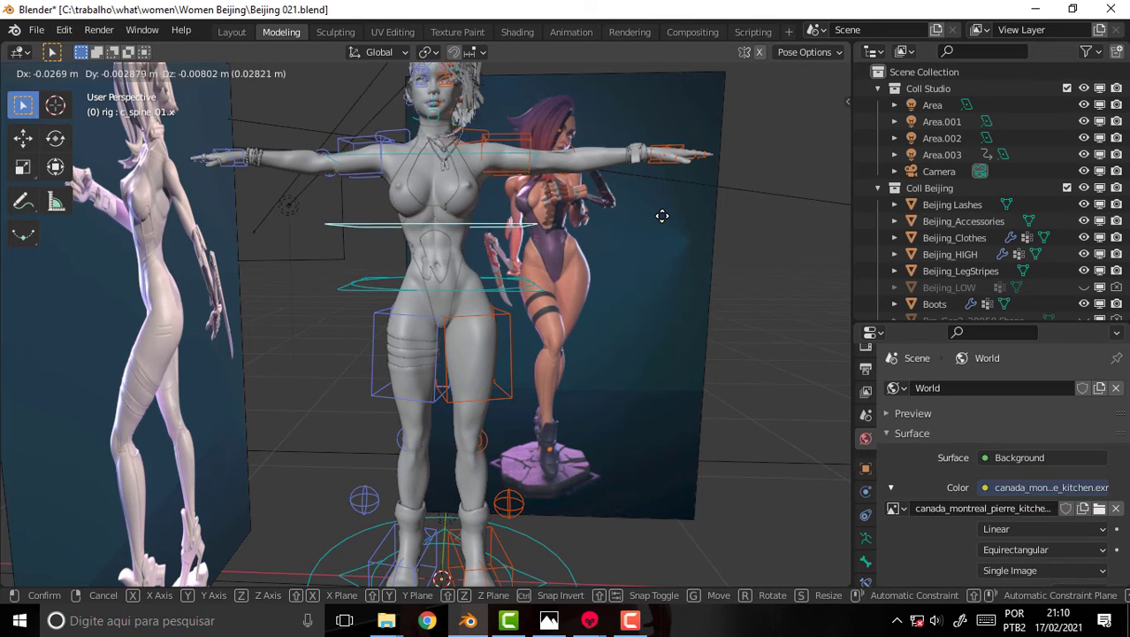
key("Escape")
key("r")
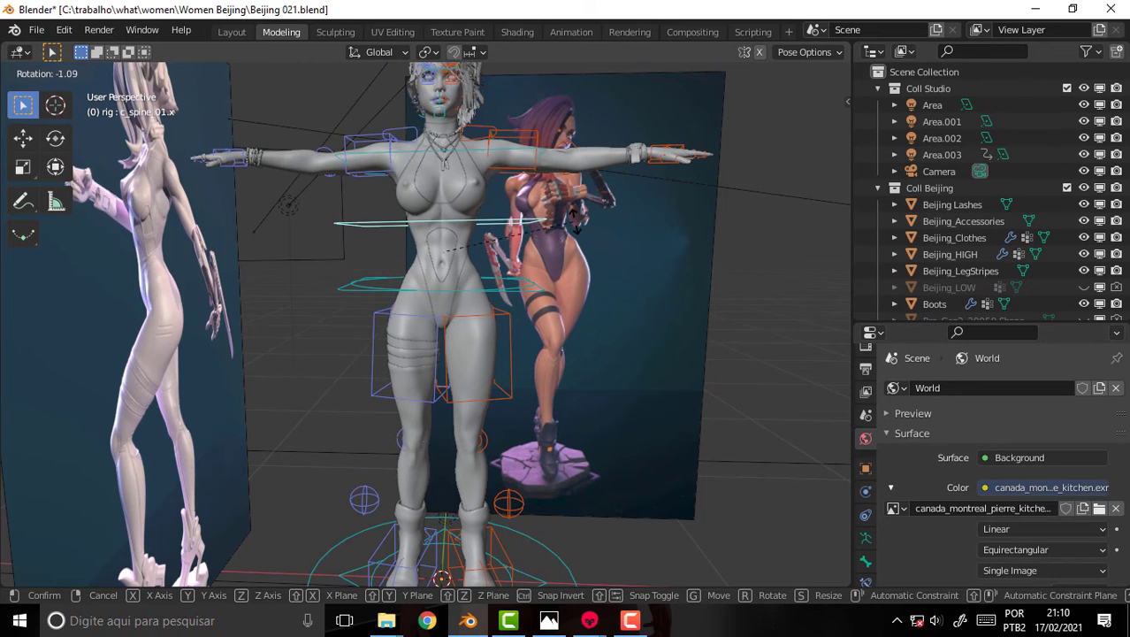
right_click(575, 228)
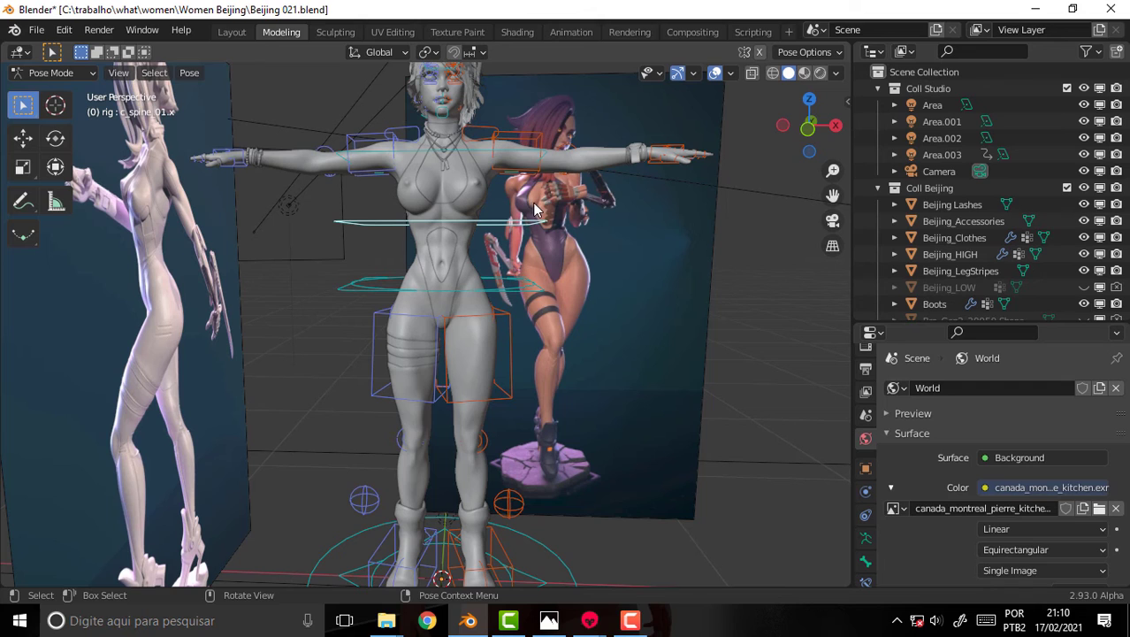
left_click(483, 140)
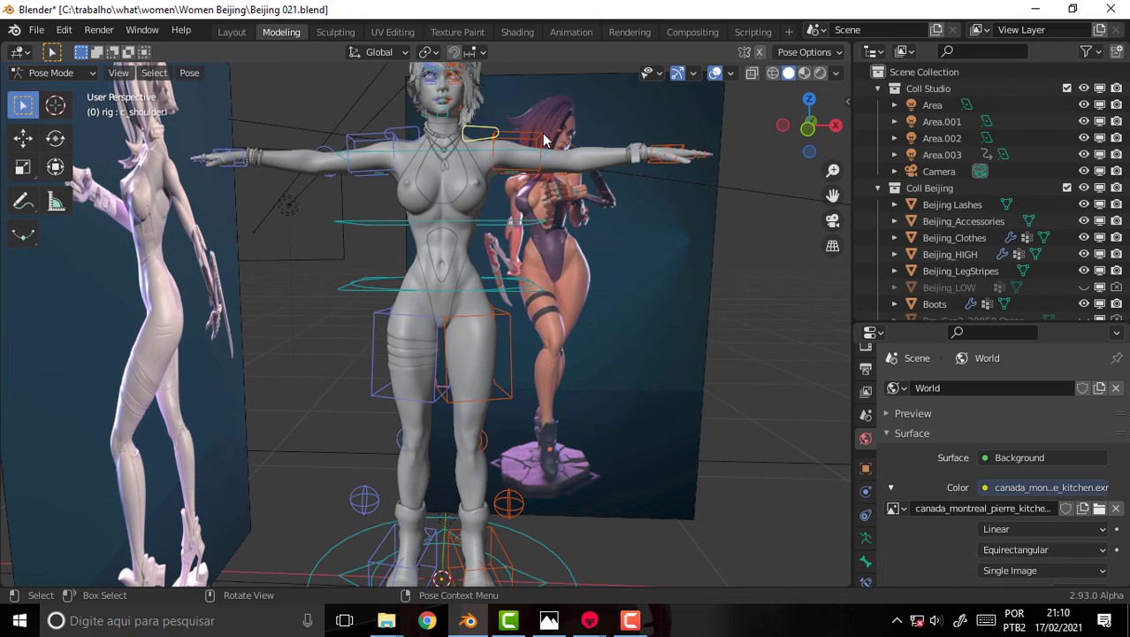
key("g")
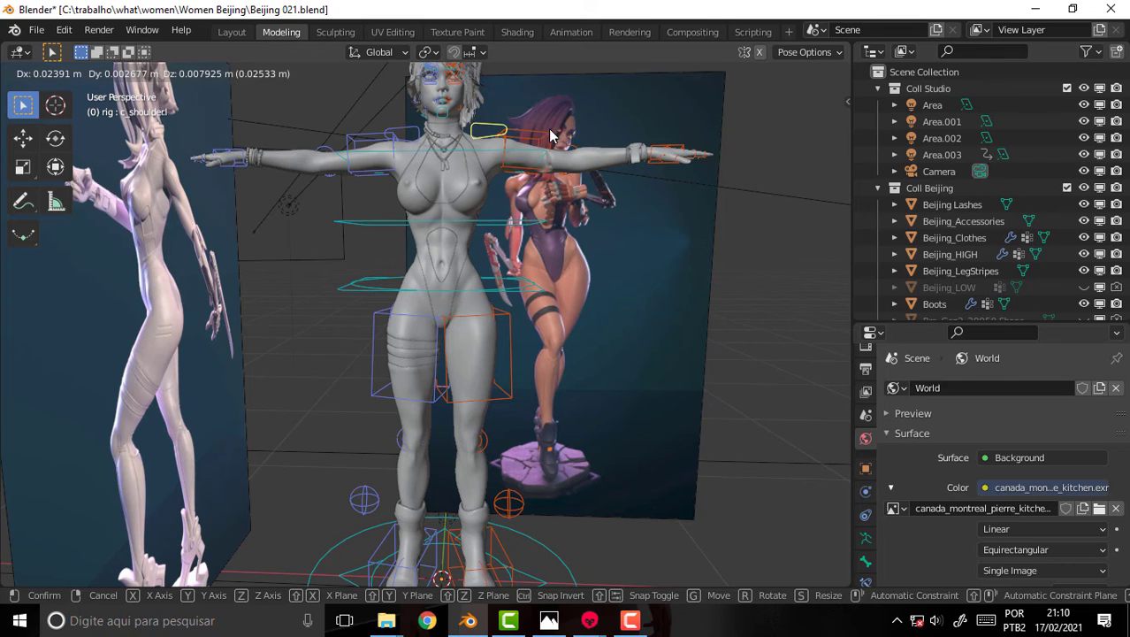
right_click(492, 143)
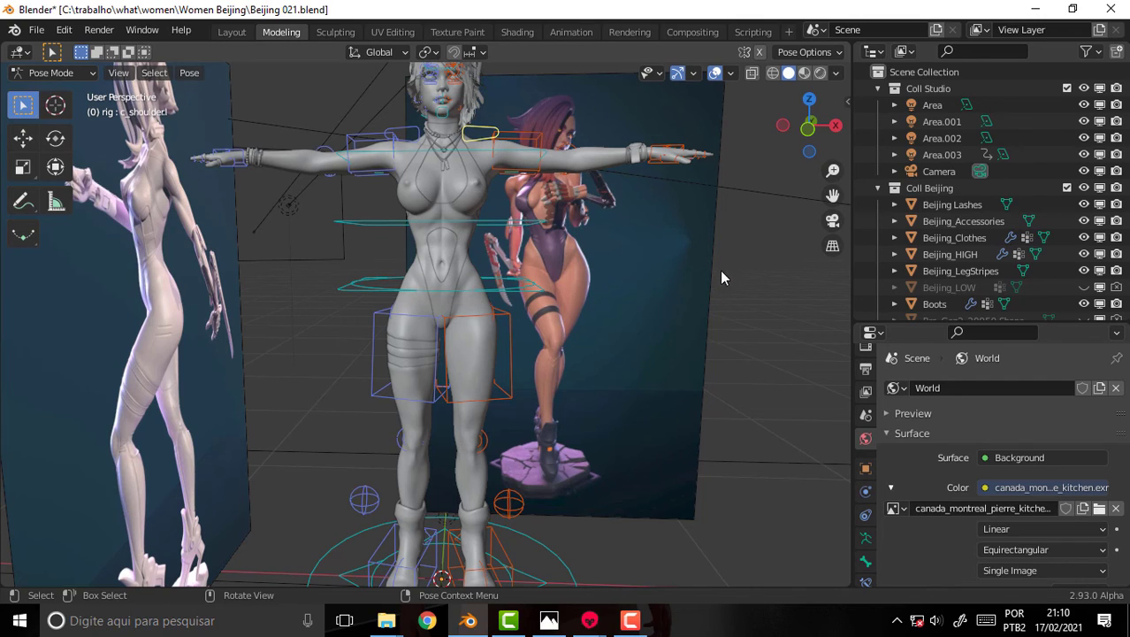
mouse_move(733, 275)
middle_mouse_down()
mouse_move(646, 282)
mouse_move(487, 170)
middle_mouse_up()
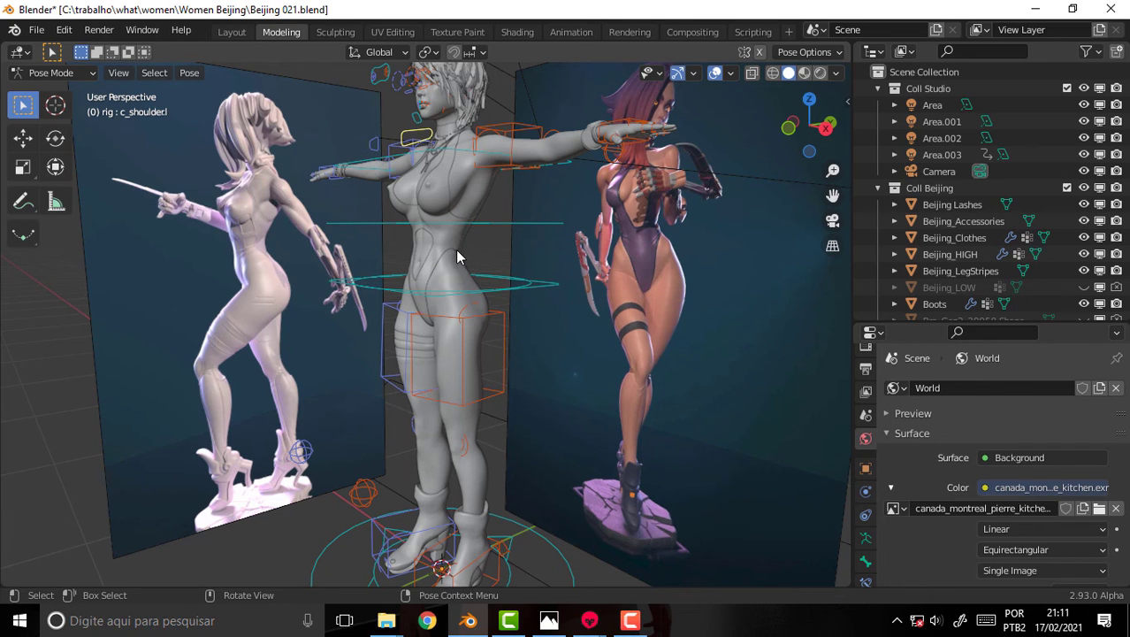
mouse_move(498, 237)
middle_mouse_down()
mouse_move(620, 243)
mouse_move(389, 248)
middle_mouse_up()
scroll(535, 261, "up", 5)
scroll(532, 252, "down", 3)
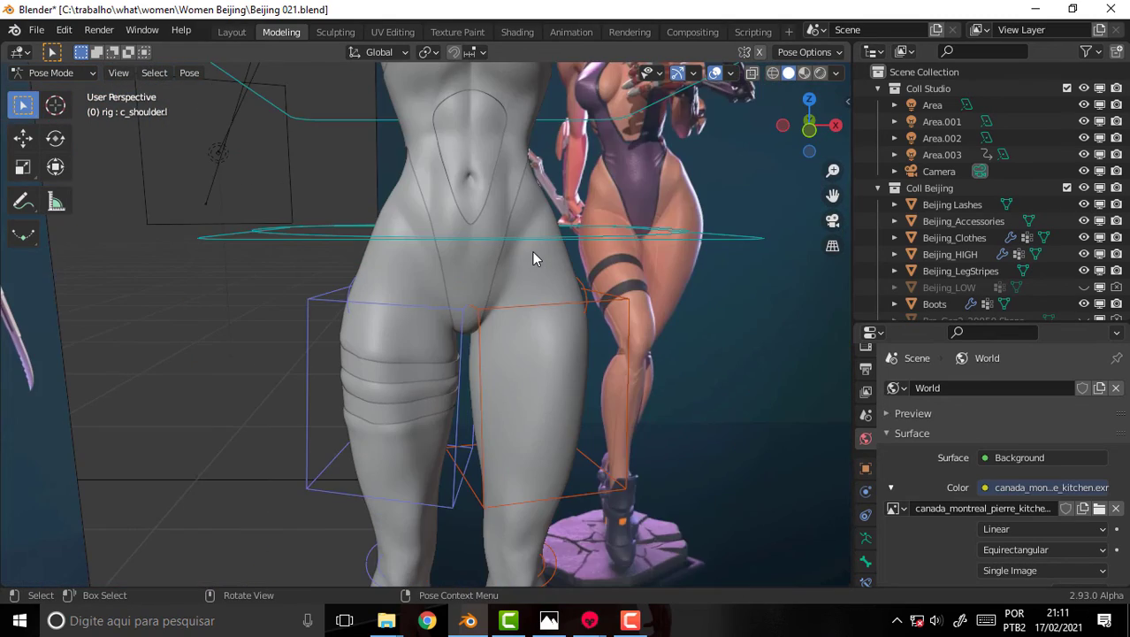
scroll(533, 251, "down", 2)
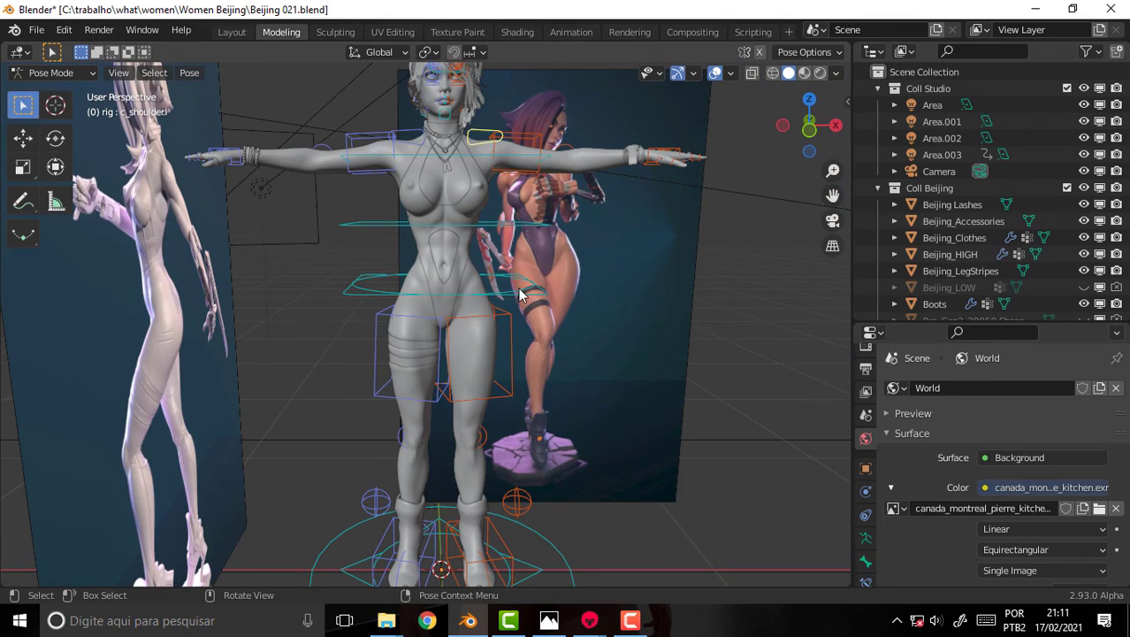
middle_click_drag(520, 295, 592, 281)
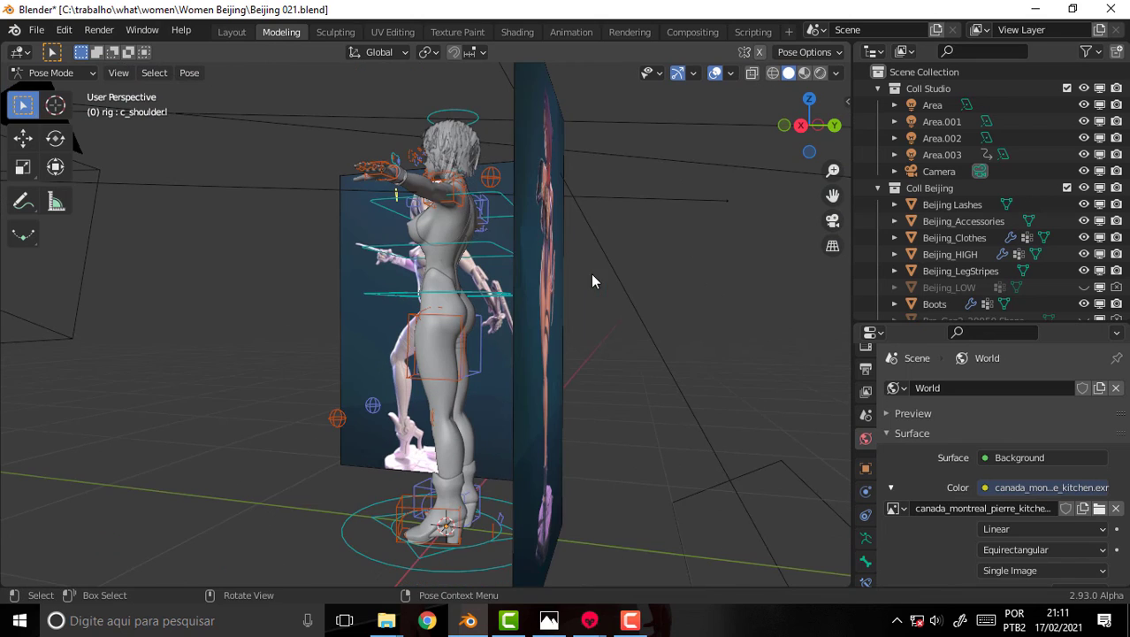
left_click(537, 509)
key("g")
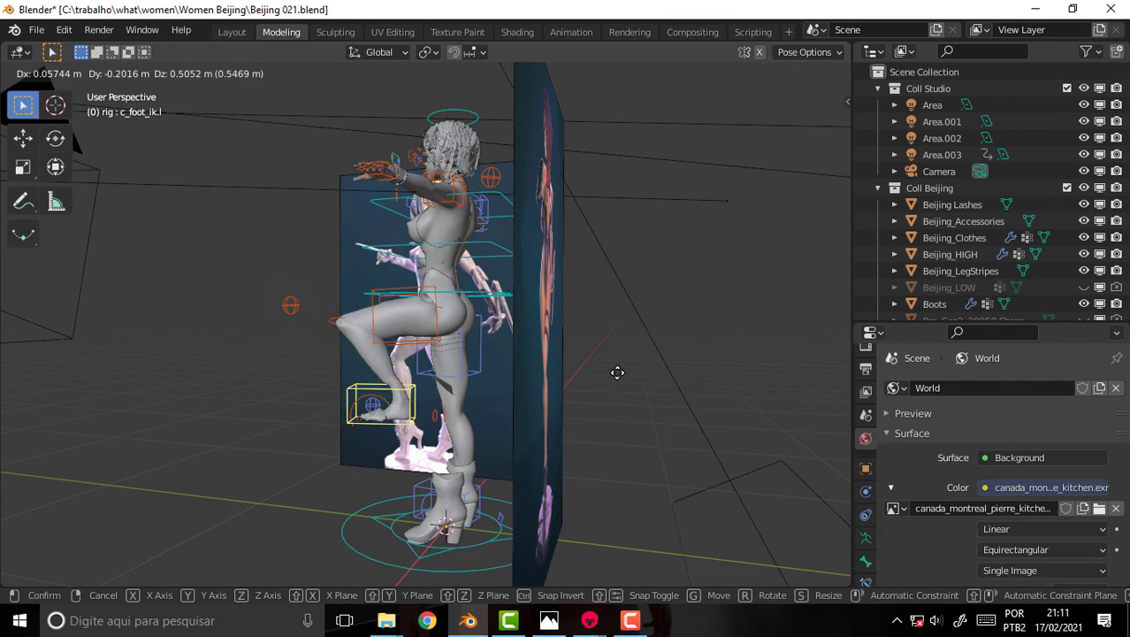
key("Escape")
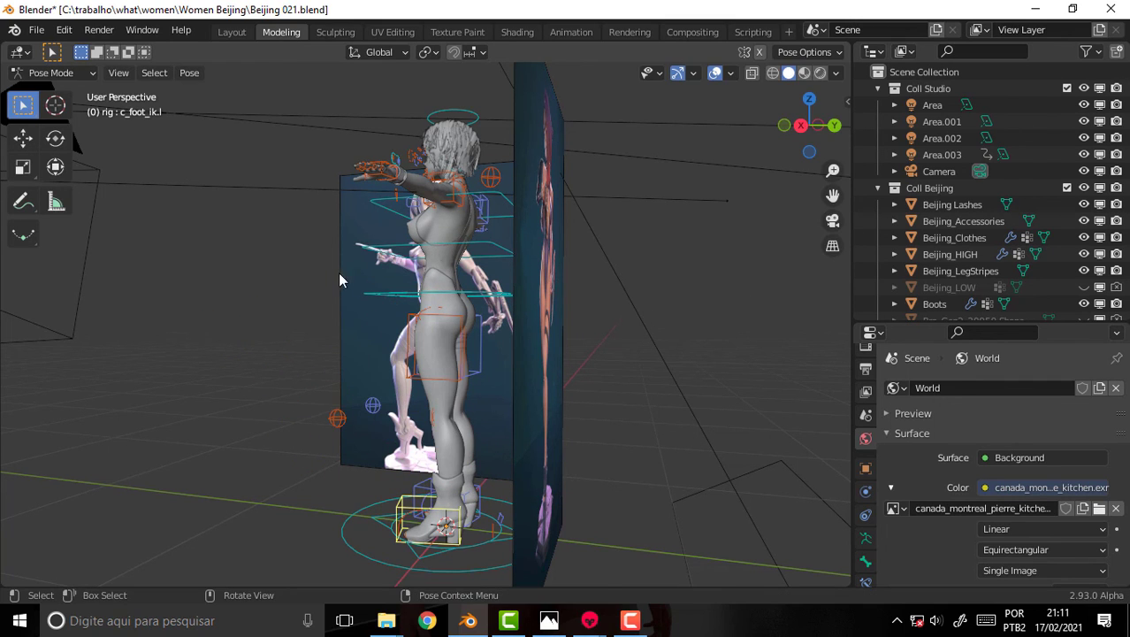
mouse_move(338, 281)
middle_mouse_down()
mouse_move(644, 283)
mouse_move(587, 290)
middle_mouse_up()
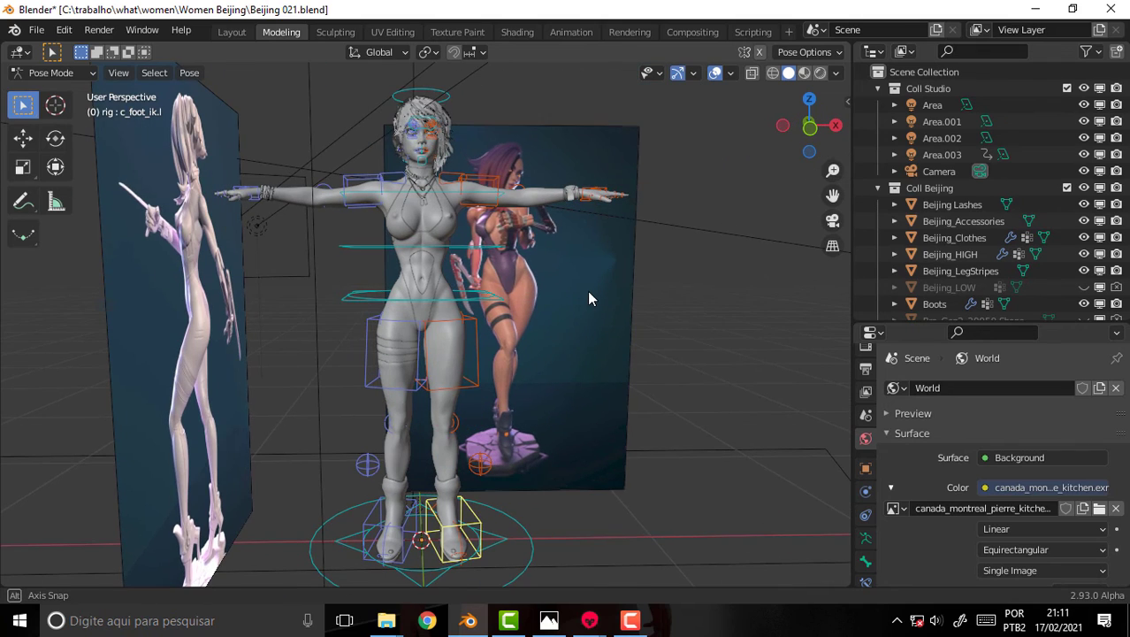
left_click(630, 620)
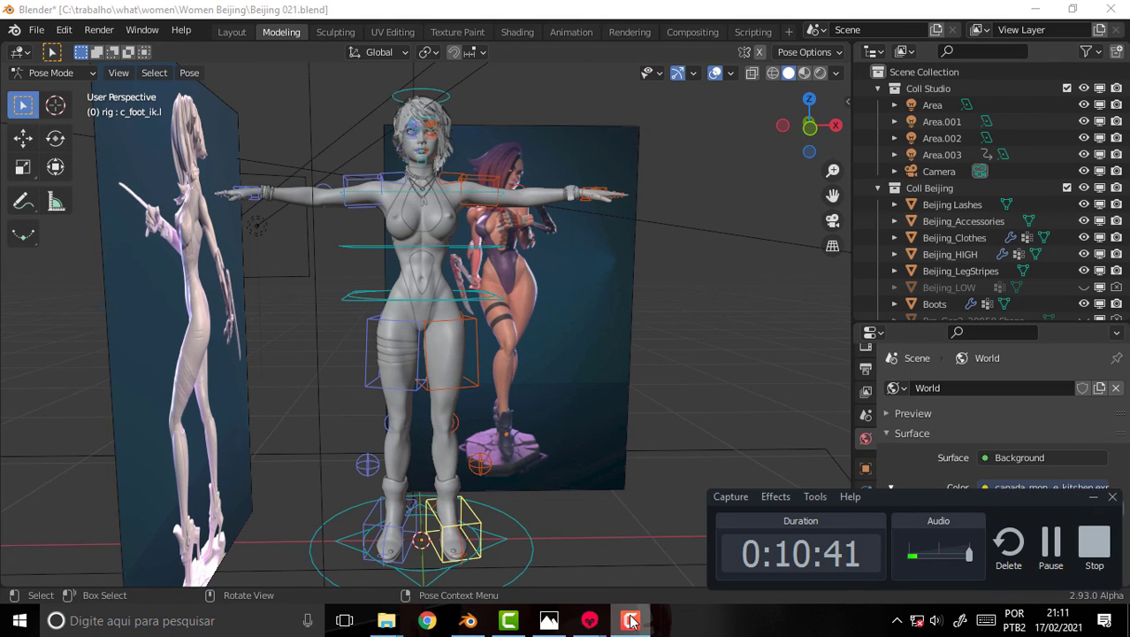